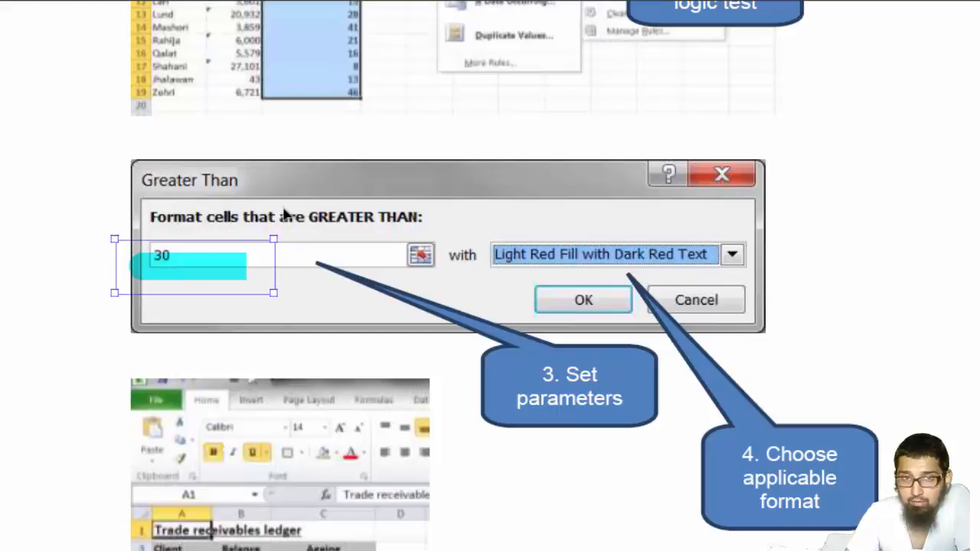
Highlight the words "GREATER THAN:" in the dialog illustration and review the formatted ledger result below it
left_click_drag(289, 215, 464, 215)
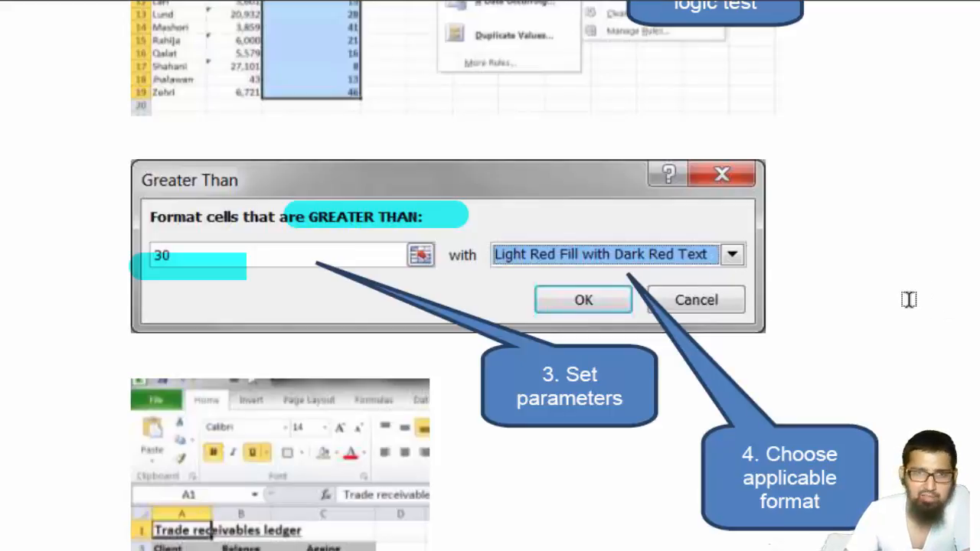
scroll(910, 299, "down", 4)
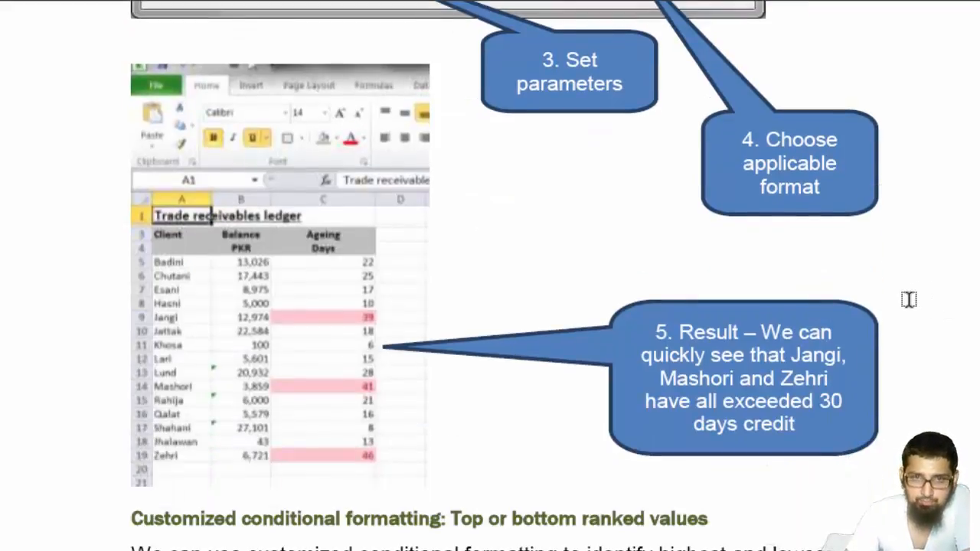
scroll(908, 300, "up", 1)
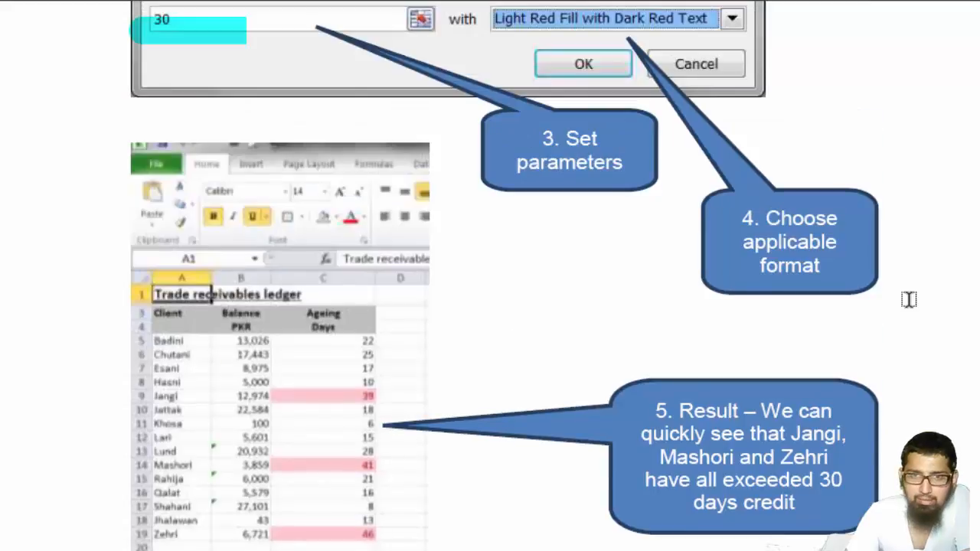
scroll(905, 297, "down", 2)
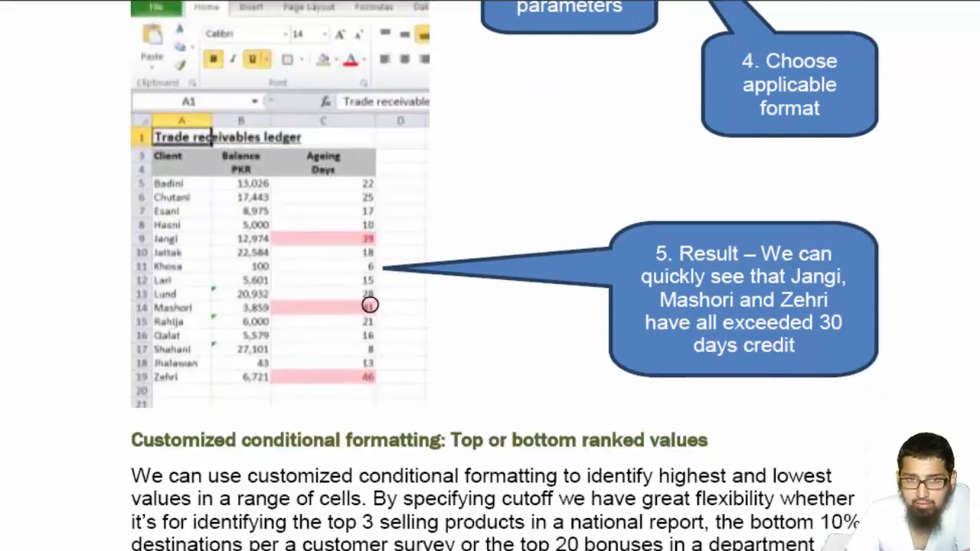
scroll(445, 372, "up", 1)
Highlight the ageing days values 39, 41 and 46 in magenta in the trade receivables ledger illustration, checking them against the result illustration
scroll(444, 372, "up", 7)
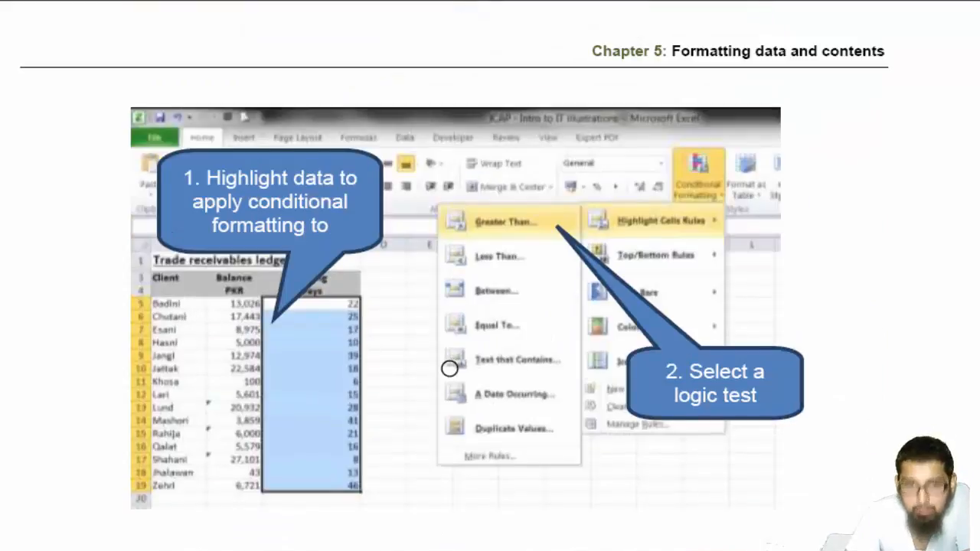
scroll(444, 372, "down", 1)
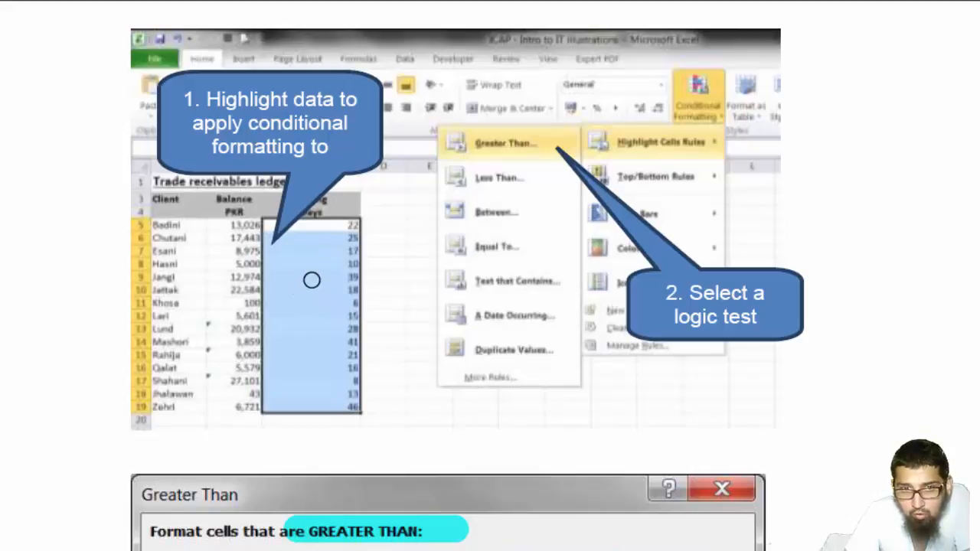
left_click_drag(322, 272, 370, 272)
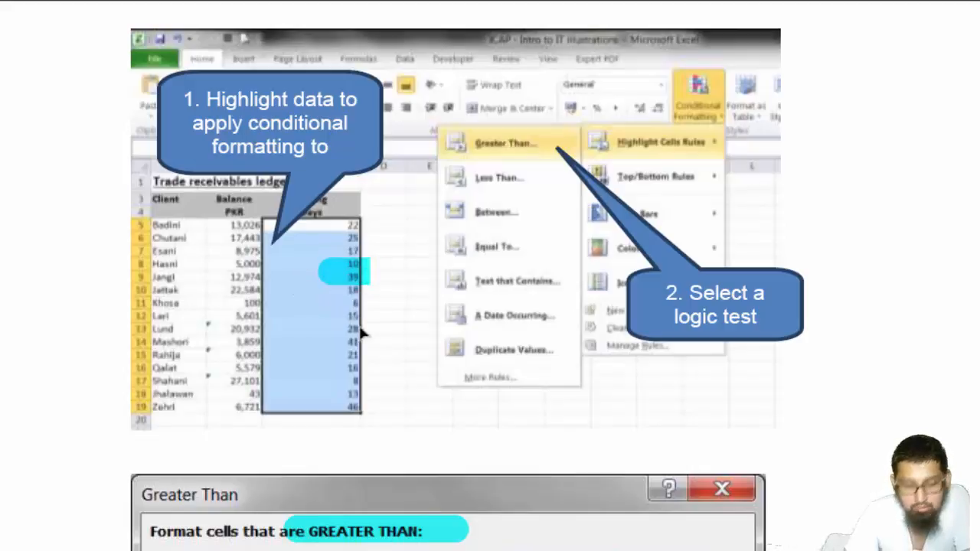
key("ctrl+z")
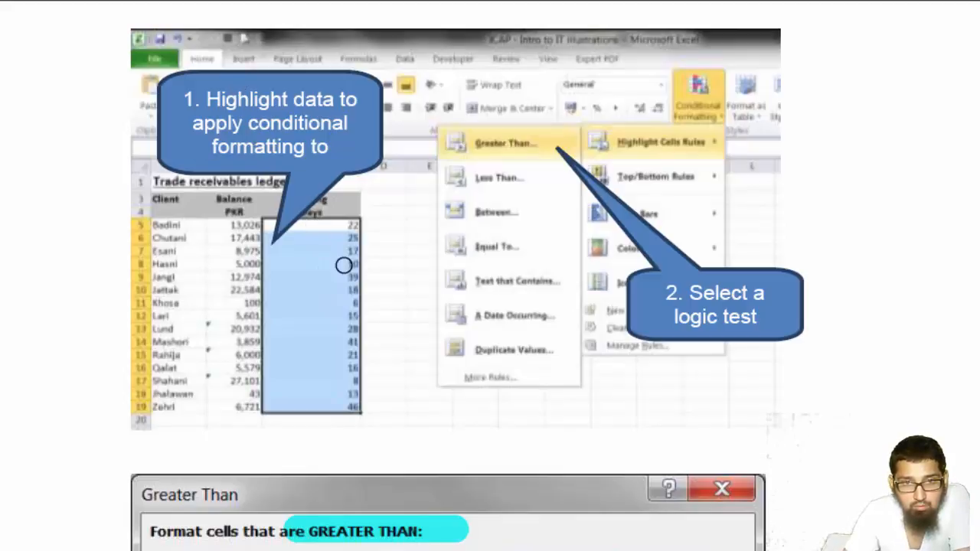
left_click_drag(341, 274, 380, 273)
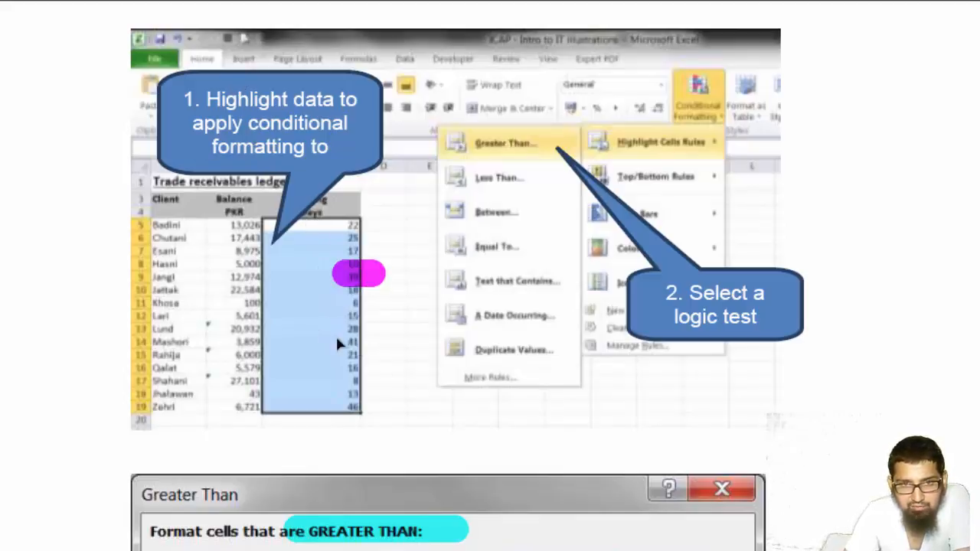
left_click_drag(337, 341, 367, 342)
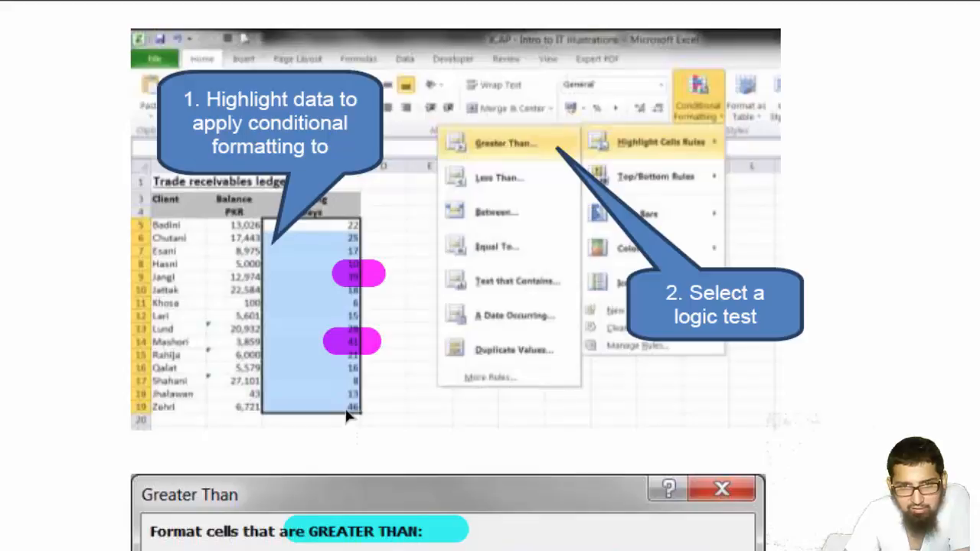
left_click_drag(337, 407, 373, 407)
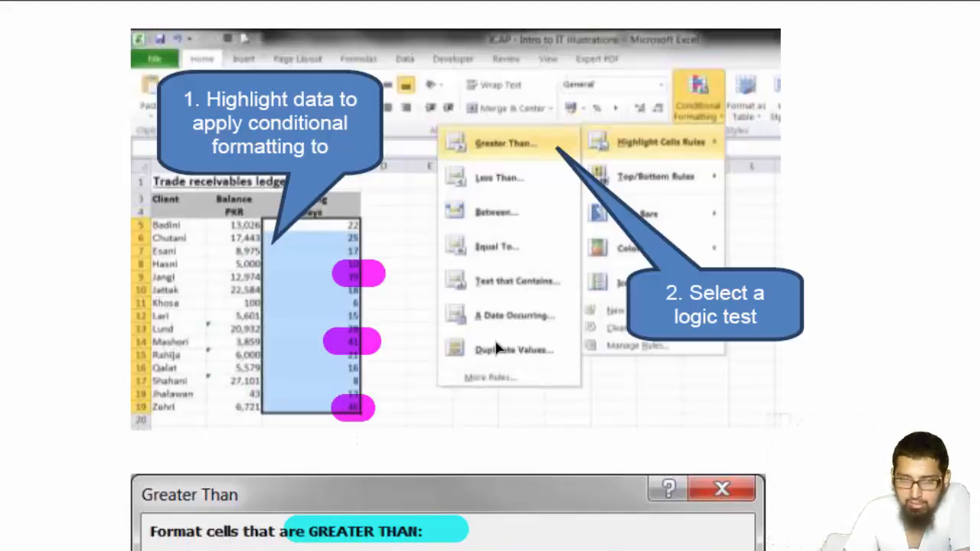
scroll(497, 349, "down", 15)
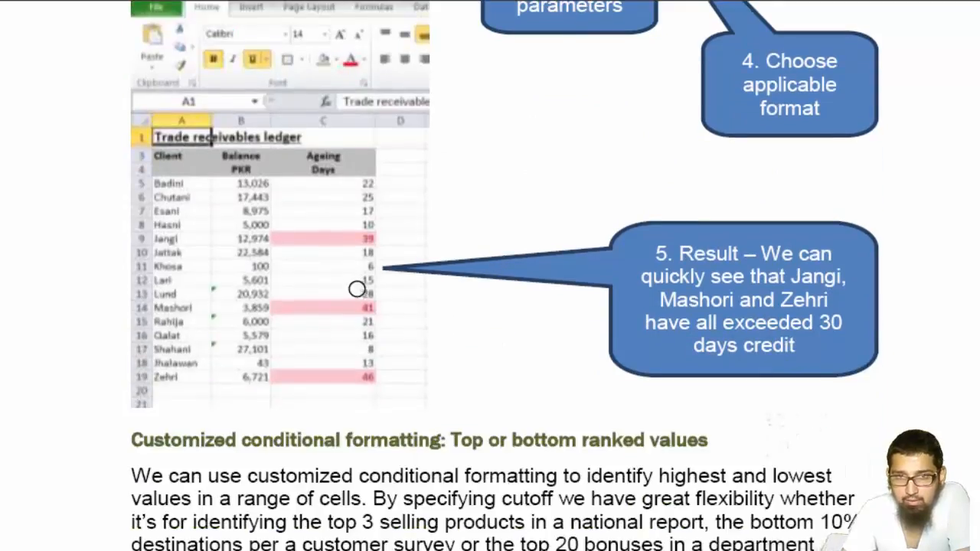
scroll(465, 280, "up", 3)
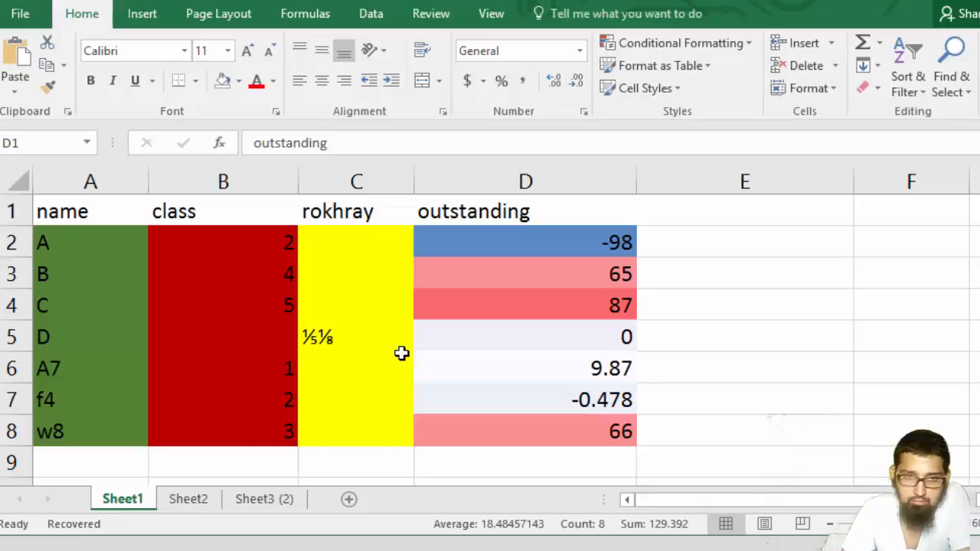
Select the whole outstanding column D and open a Greater Than highlight rule for it
key("ctrl+space")
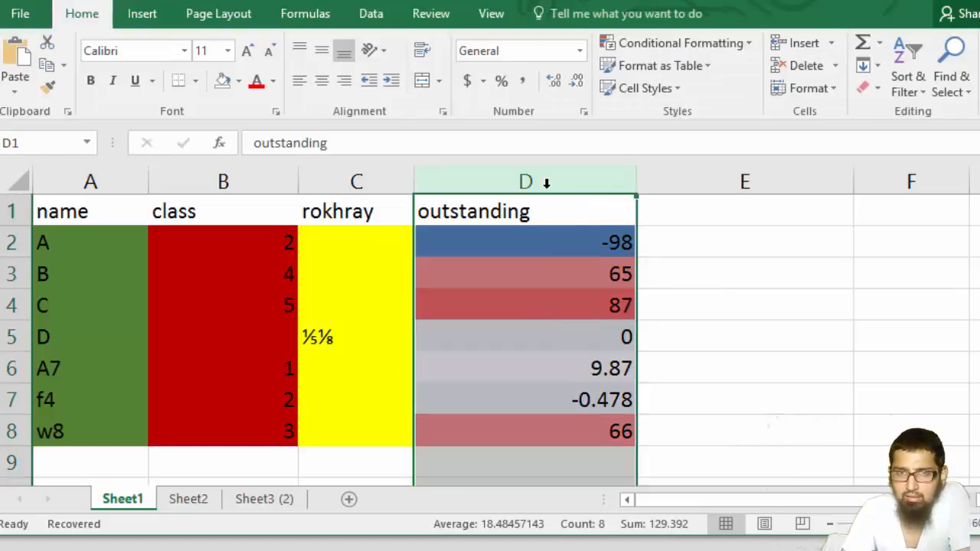
left_click(685, 38)
mouse_move(759, 79)
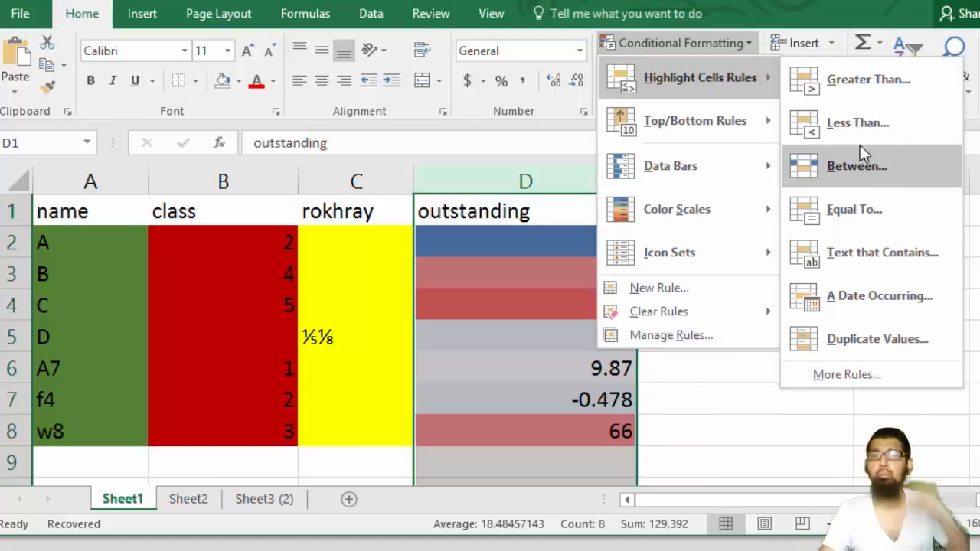
left_click(877, 96)
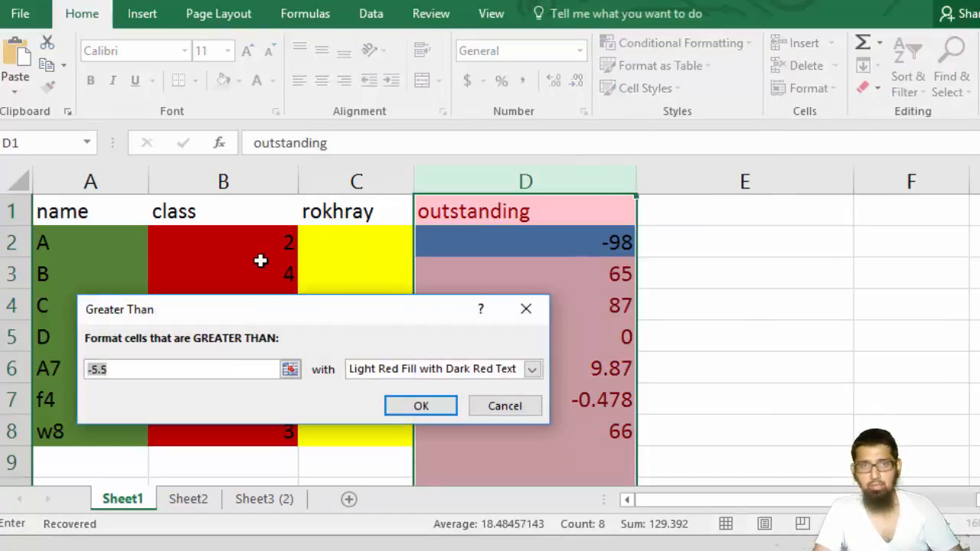
left_click(179, 369)
double_click(179, 369)
left_click(179, 368)
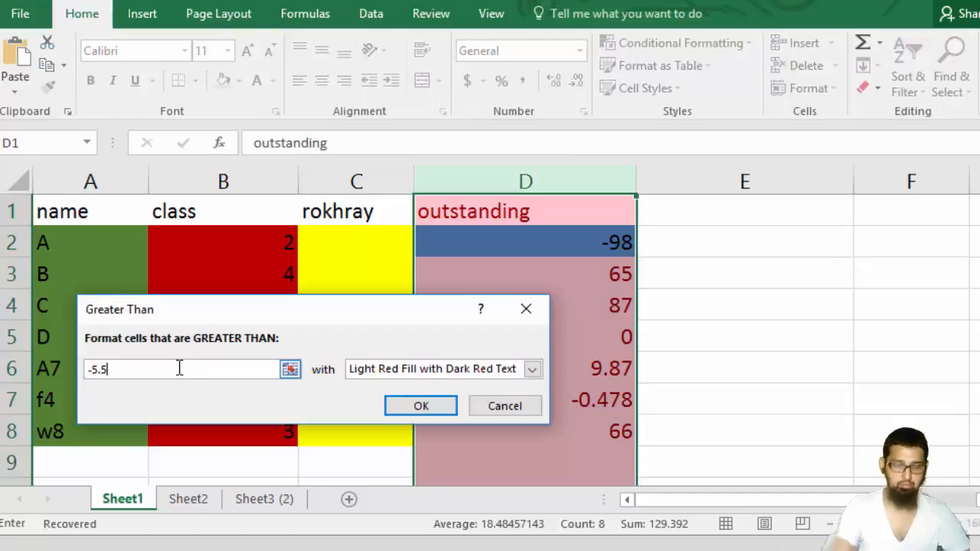
double_click(179, 368)
type("60")
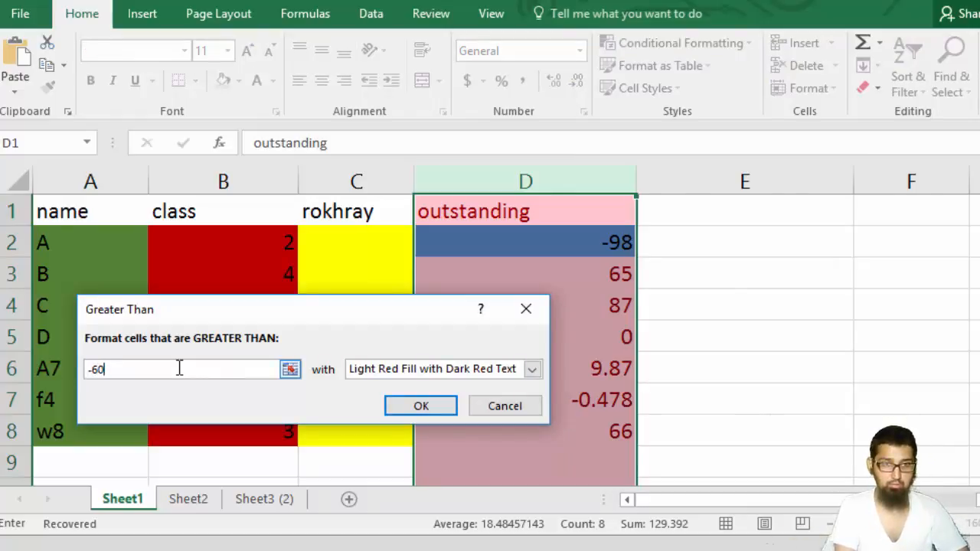
key("ctrl+a")
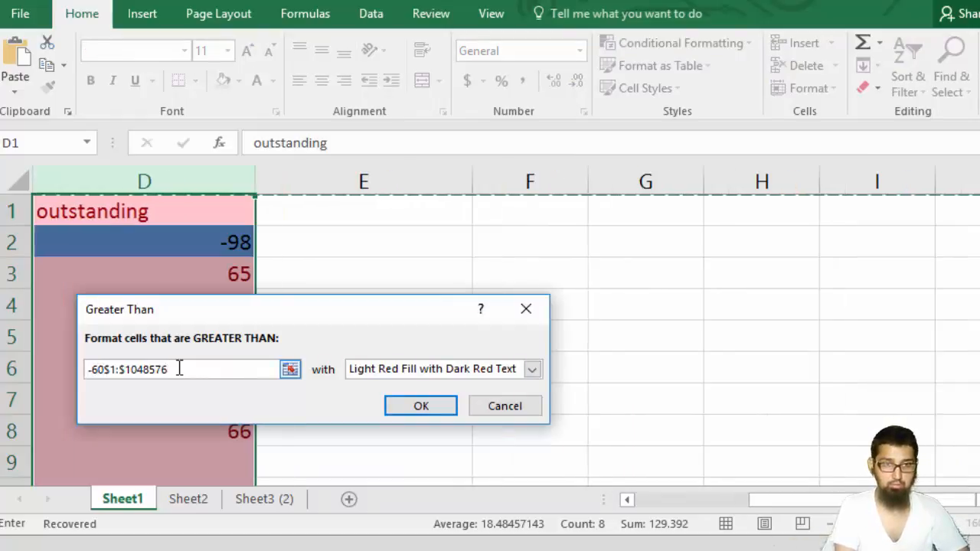
left_click(179, 368)
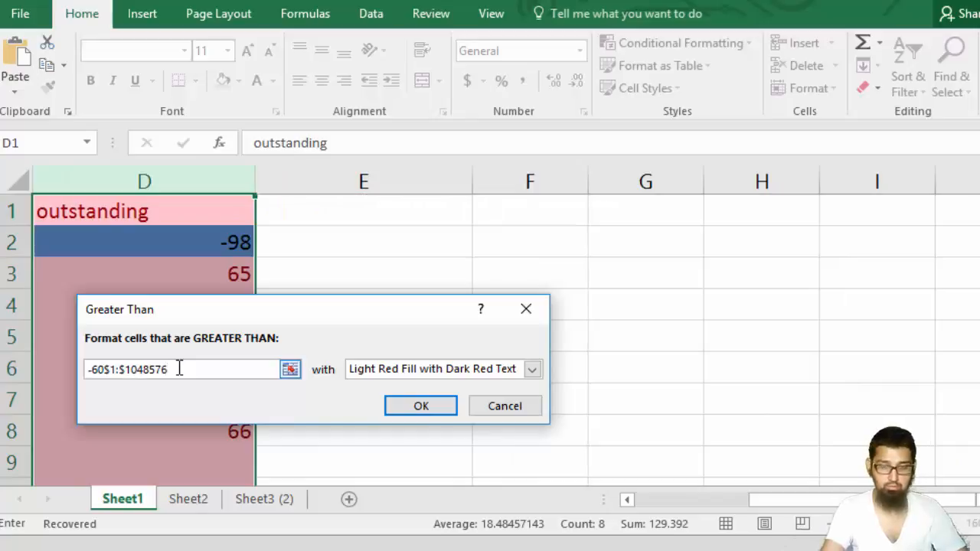
Replace the Greater Than threshold with 60 and apply the rule with Light Red Fill with Dark Red Text
key("BackSpace")
key("BackSpace")
key("BackSpace")
key("BackSpace")
key("BackSpace")
key("BackSpace")
key("BackSpace")
key("BackSpace")
key("BackSpace")
key("BackSpace")
key("BackSpace")
key("BackSpace")
key("BackSpace")
key("BackSpace")
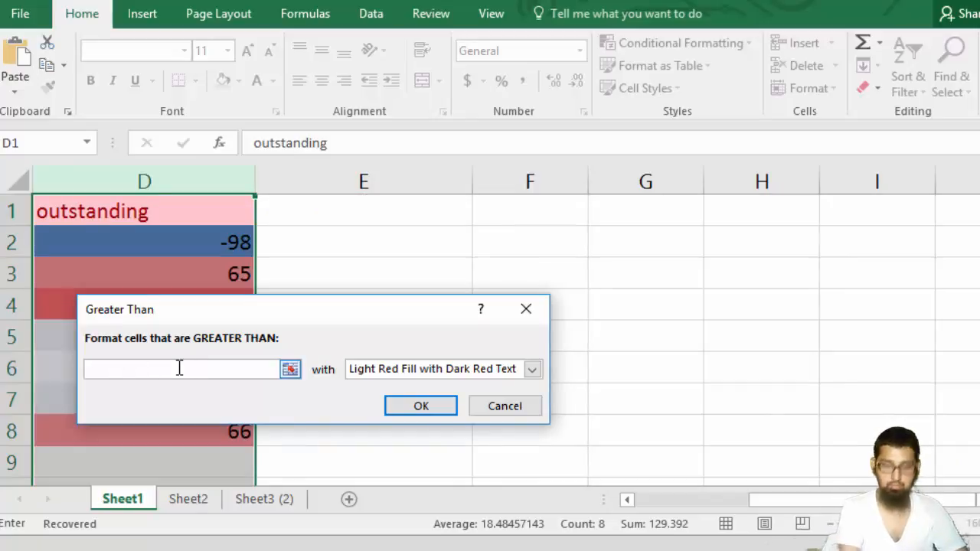
type("60")
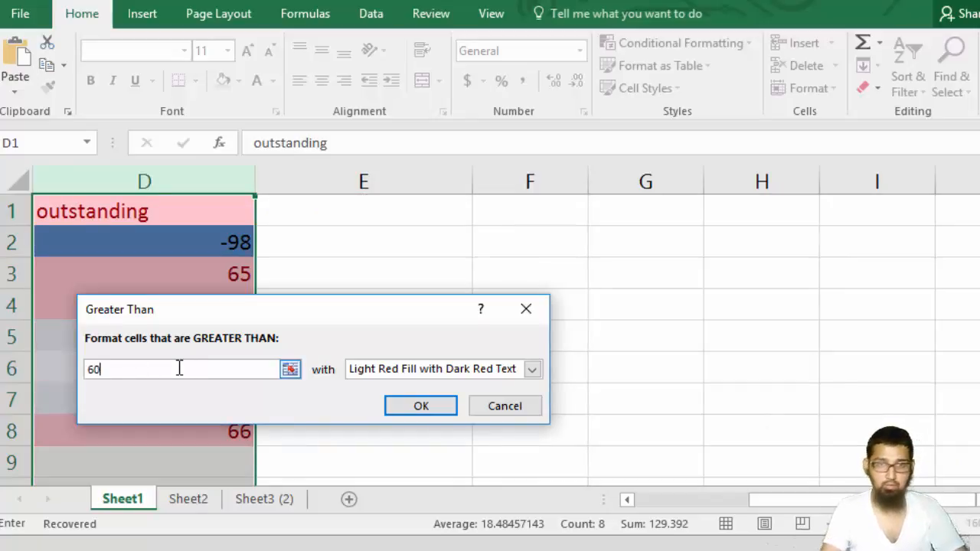
left_click(440, 409)
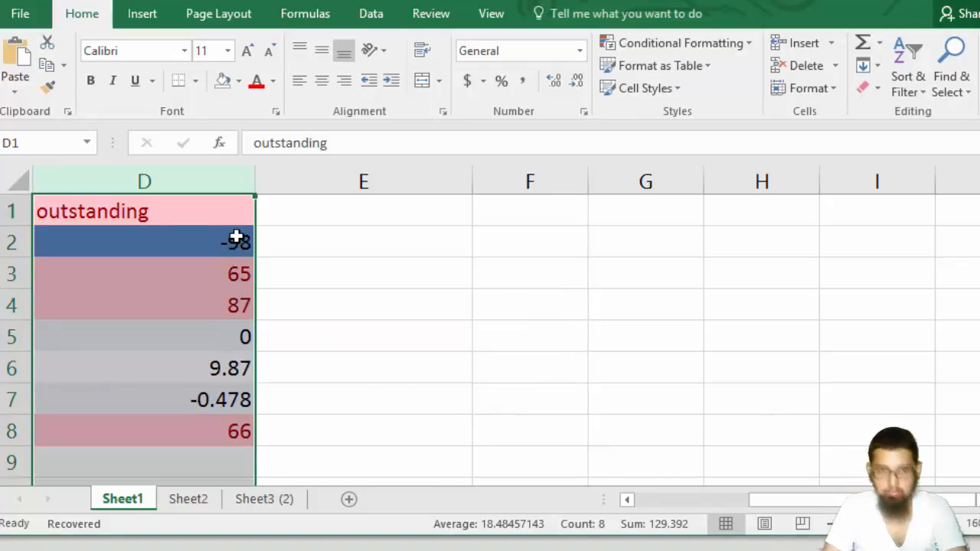
Undo the outstanding column's conditional formatting, and apply a Greater Than 60 rule with Light Red Fill with Dark Red Text
key("ctrl+z")
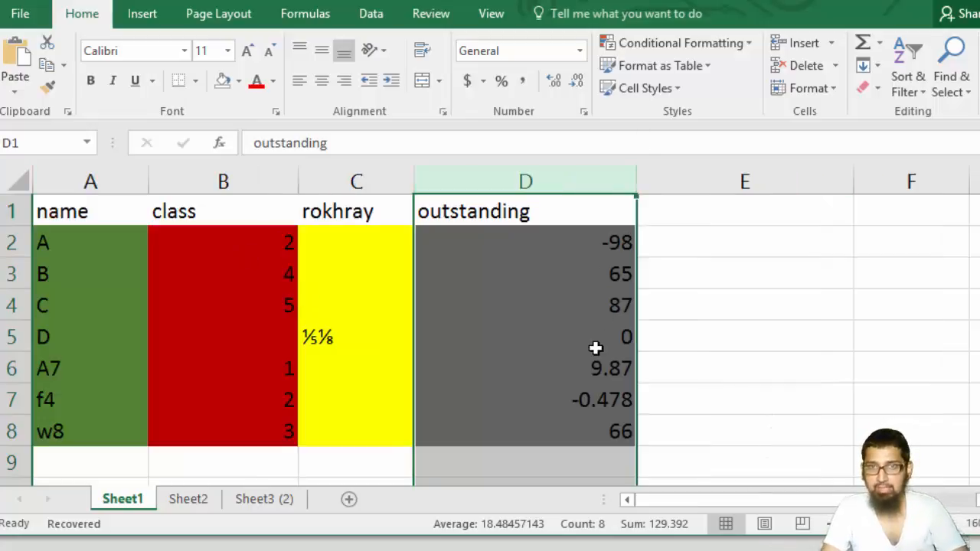
left_click(744, 45)
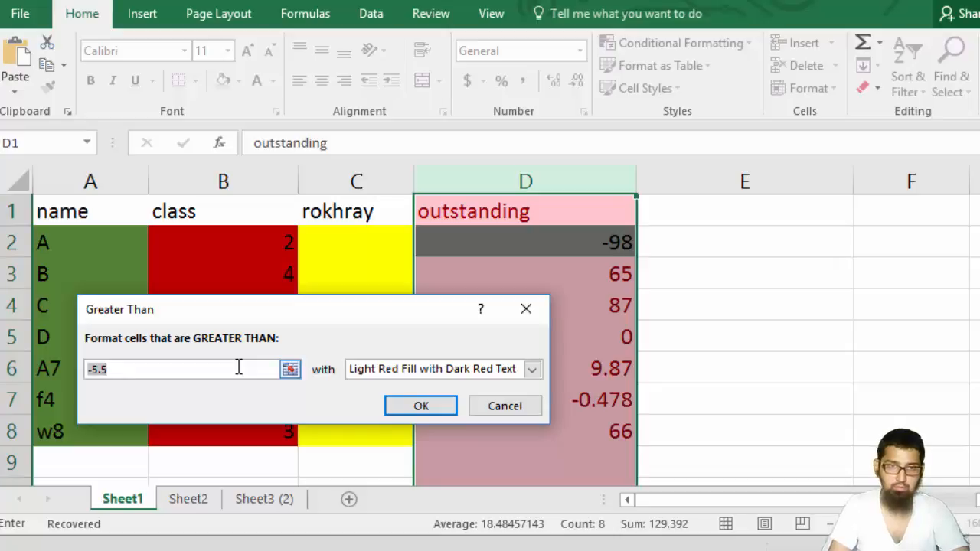
type("30")
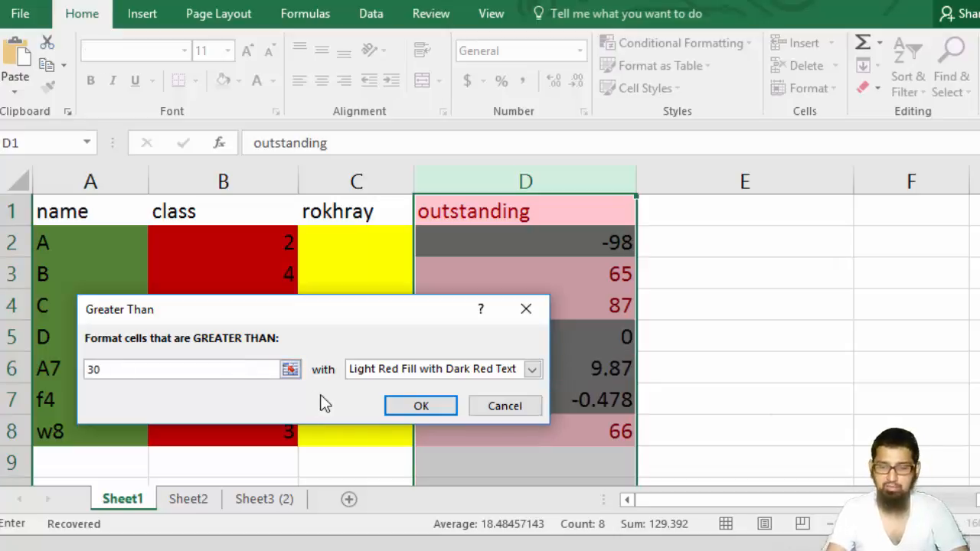
key("BackSpace")
key("BackSpace")
type("60")
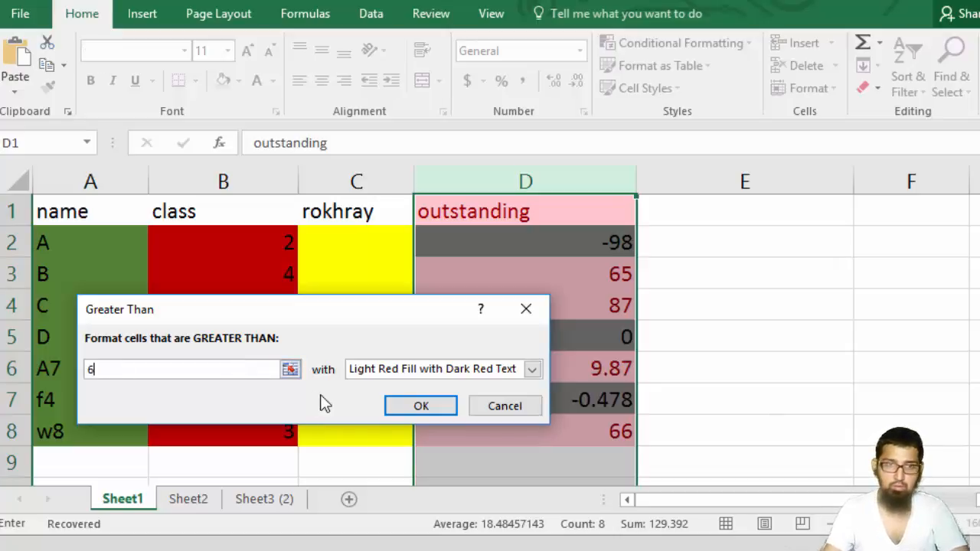
left_click(421, 406)
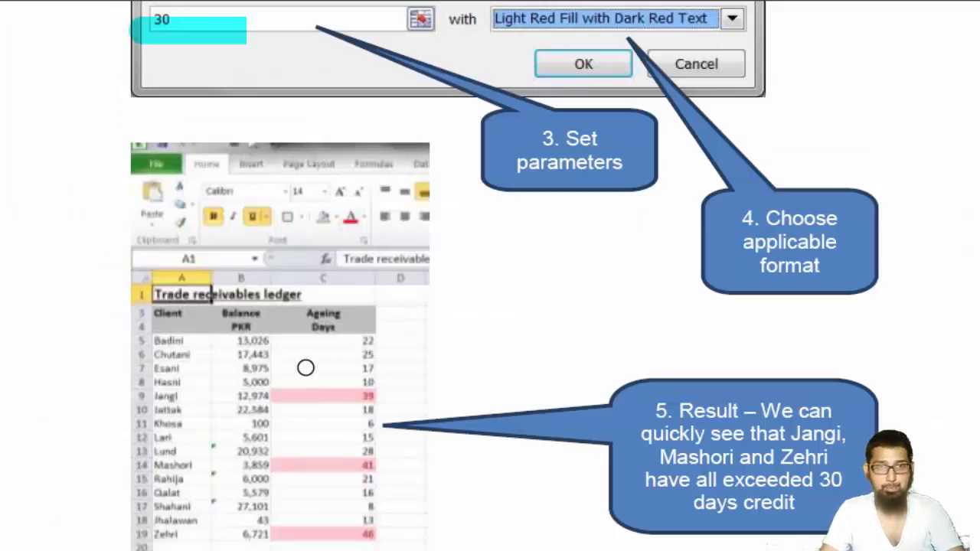
Highlight the heading words "Top or bottom ranked values" in magenta in the textbook's customized conditional formatting section
scroll(305, 368, "down", 5)
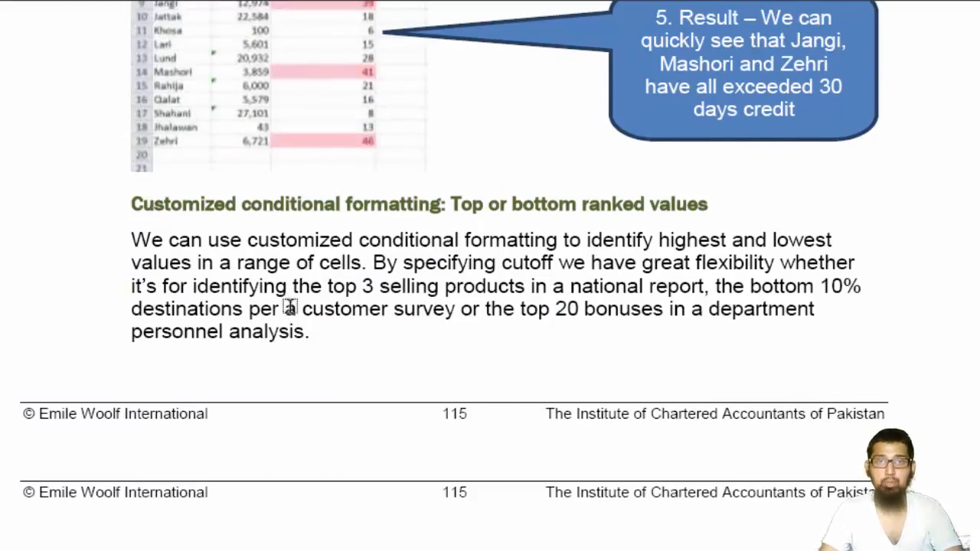
scroll(289, 307, "down", 1)
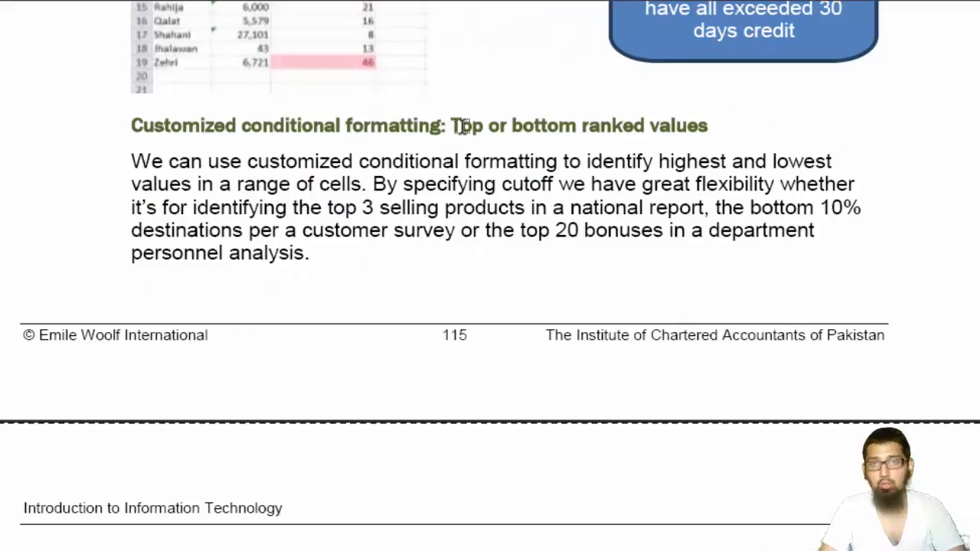
left_click_drag(452, 126, 675, 127)
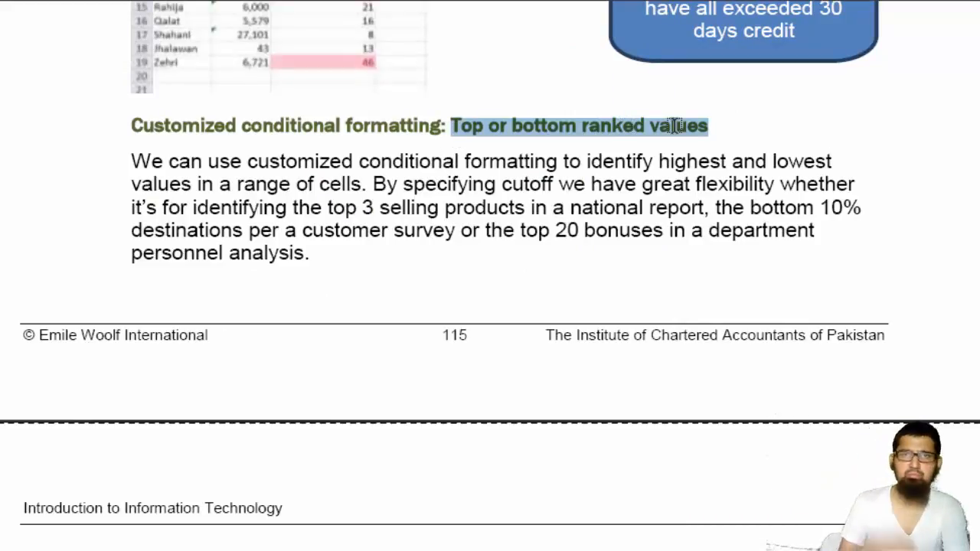
left_click_drag(674, 127, 674, 127)
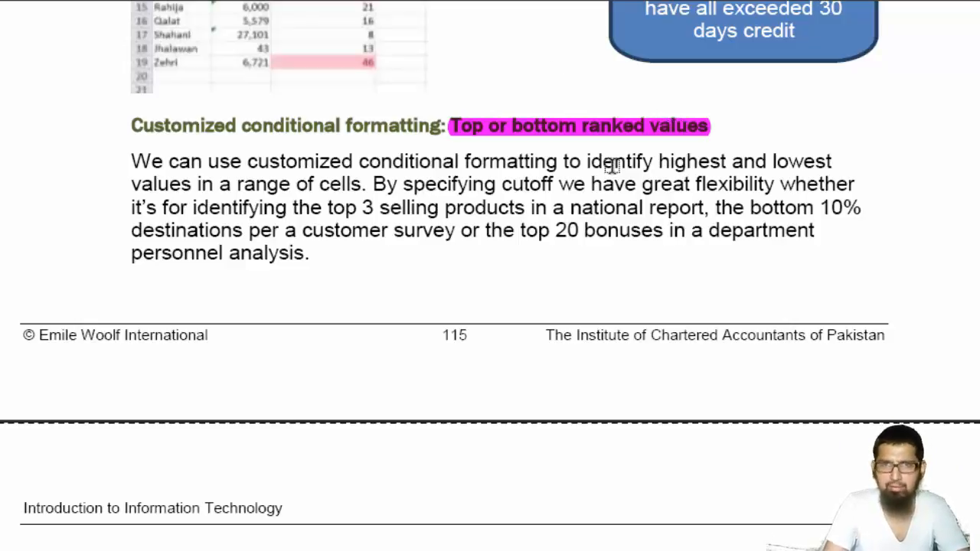
Highlight the More Rules option in magenta in the screenshot of the textbook's Conditional formatting 2 illustration
scroll(613, 166, "down", 5)
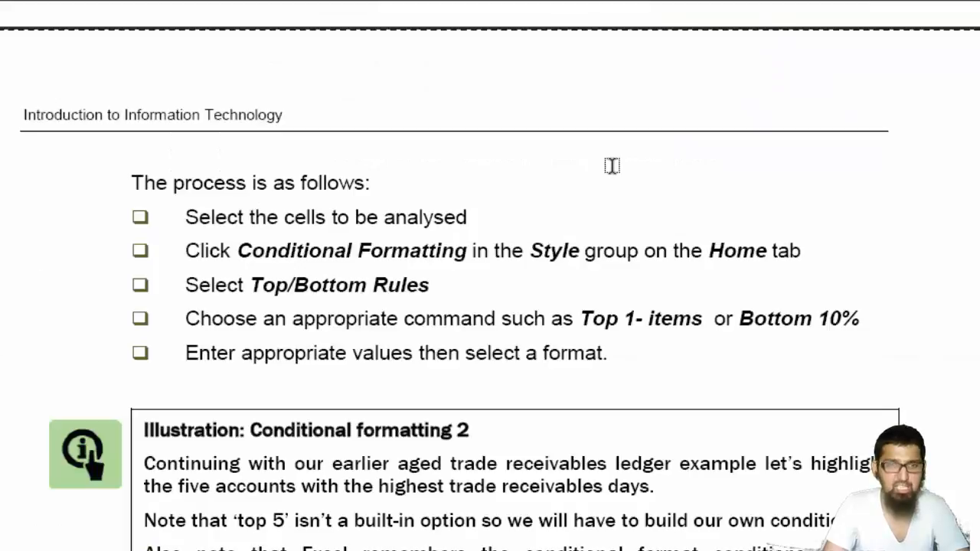
scroll(612, 166, "down", 3)
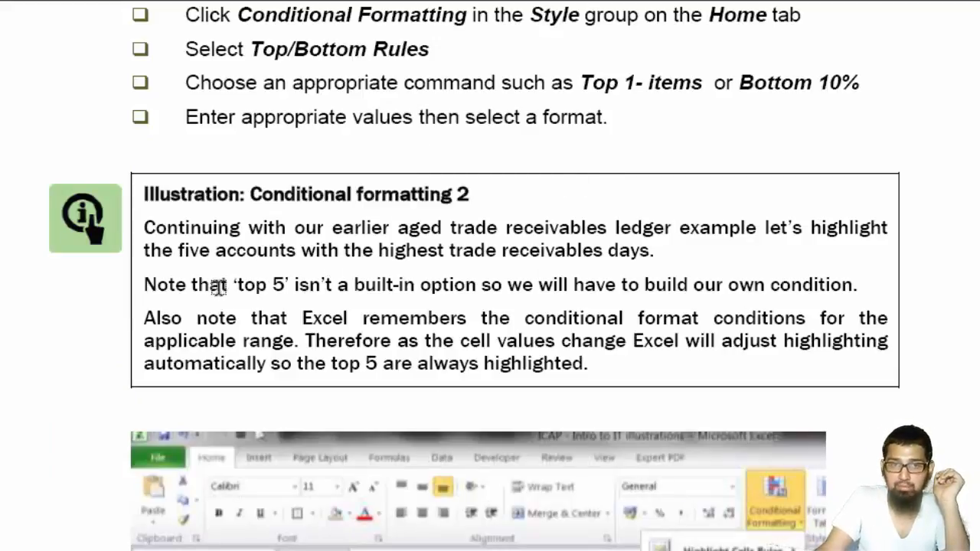
left_click_drag(192, 285, 377, 285)
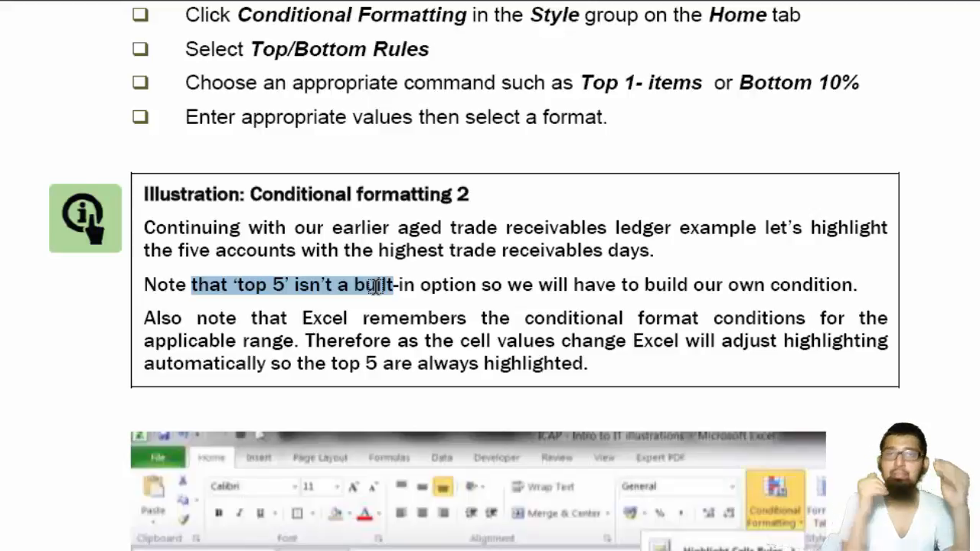
left_click_drag(375, 287, 376, 286)
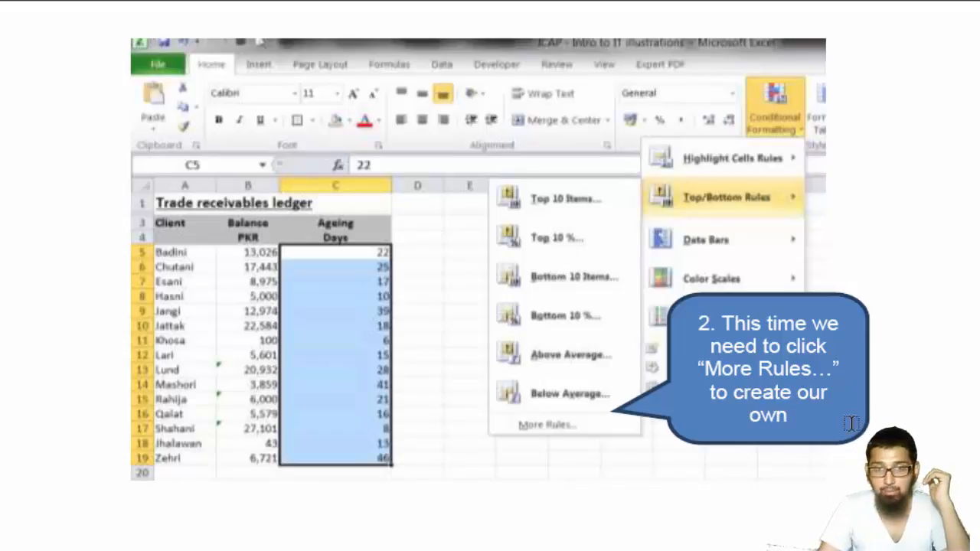
left_click_drag(506, 427, 591, 429)
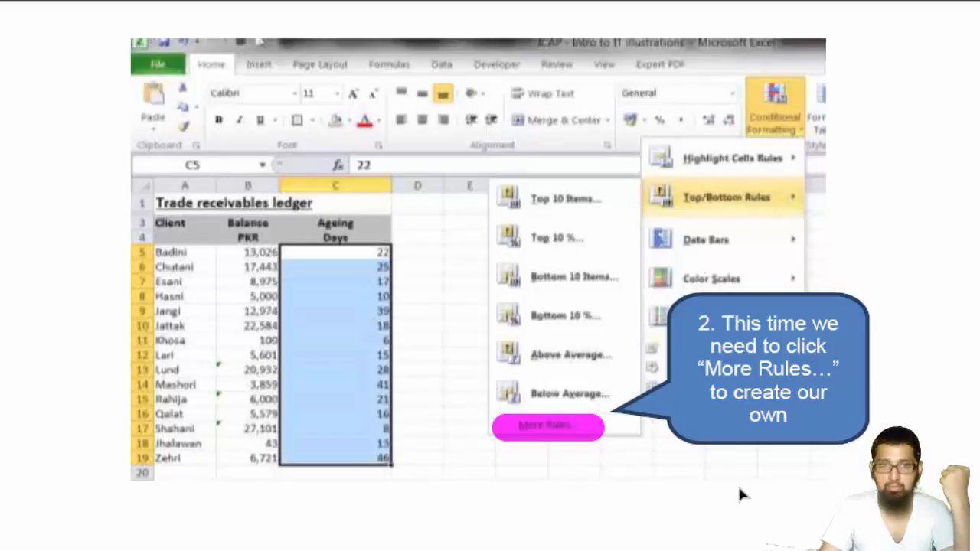
Highlight the rank value 5 in magenta in the textbook's New Formatting Rule screenshot
scroll(562, 493, "down", 10)
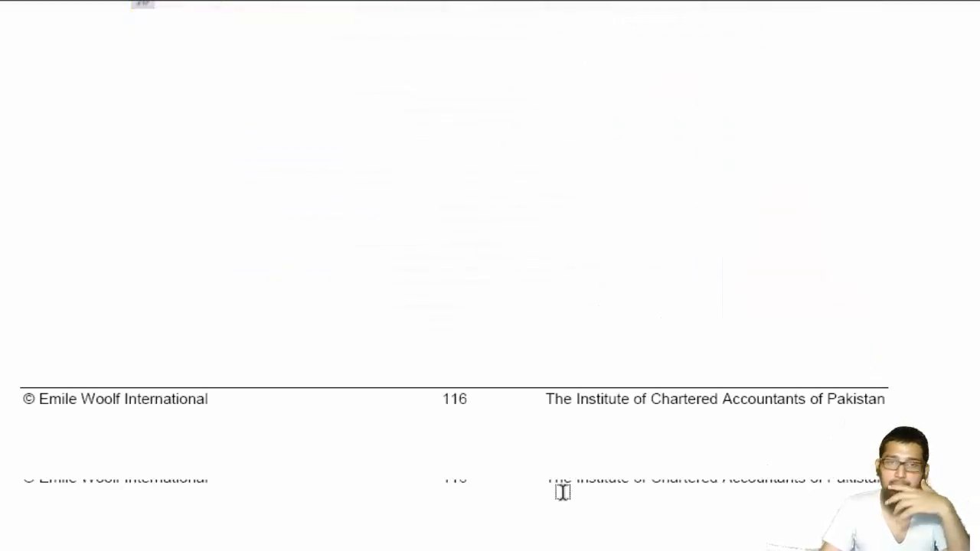
scroll(562, 492, "down", 10)
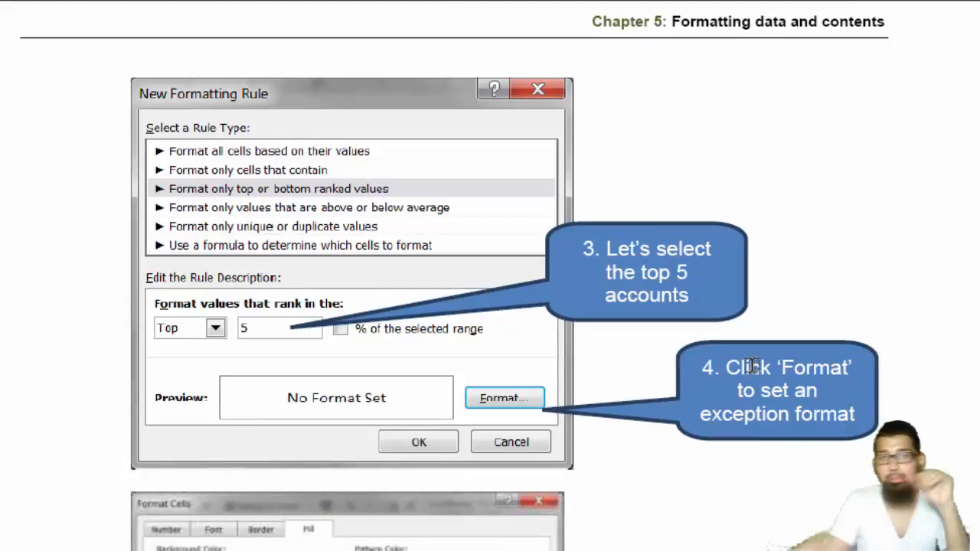
mouse_move(230, 333)
left_mouse_down()
mouse_move(252, 322)
mouse_move(289, 348)
left_mouse_up()
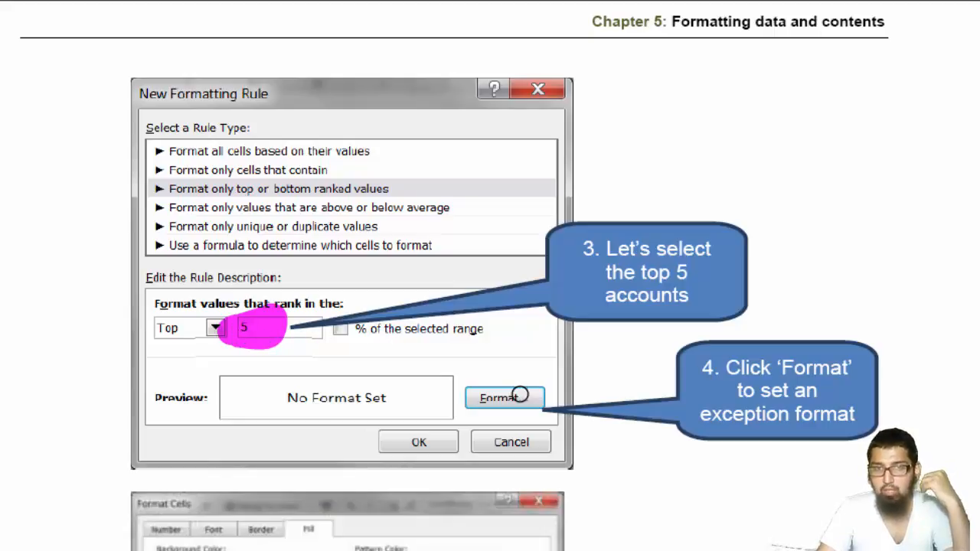
Read the textbook's remaining steps on setting the exception fill and the resulting highlighted trade receivables ledger
scroll(693, 391, "down", 2)
scroll(693, 390, "down", 2)
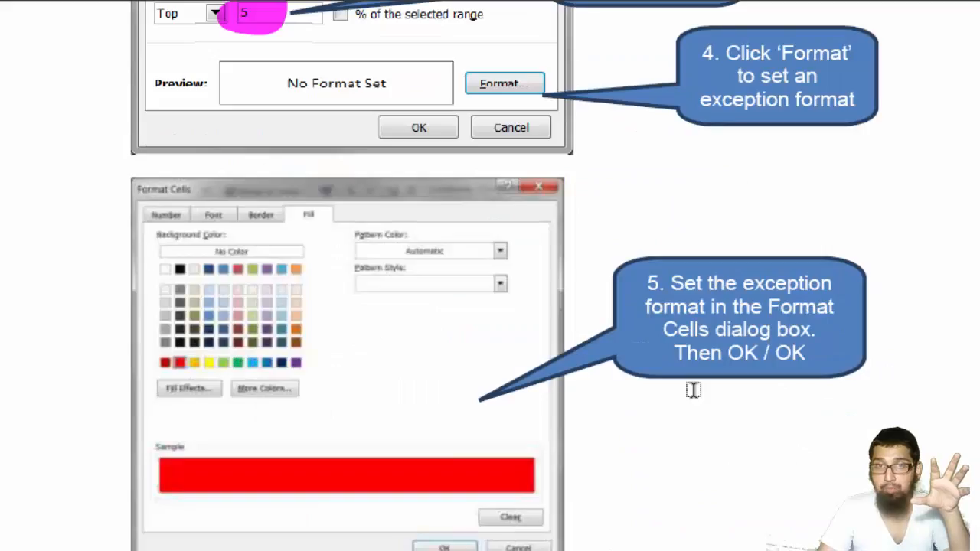
scroll(576, 285, "down", 2)
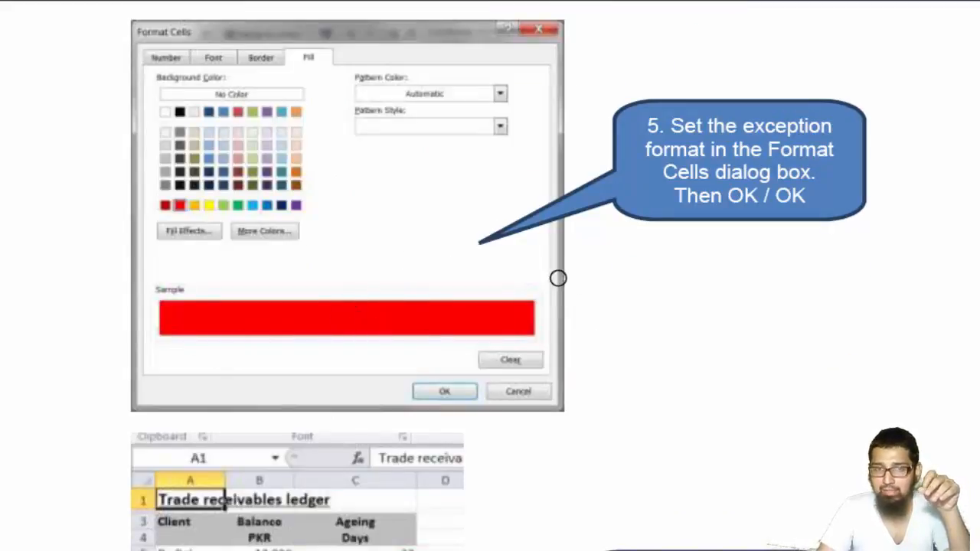
scroll(488, 351, "down", 4)
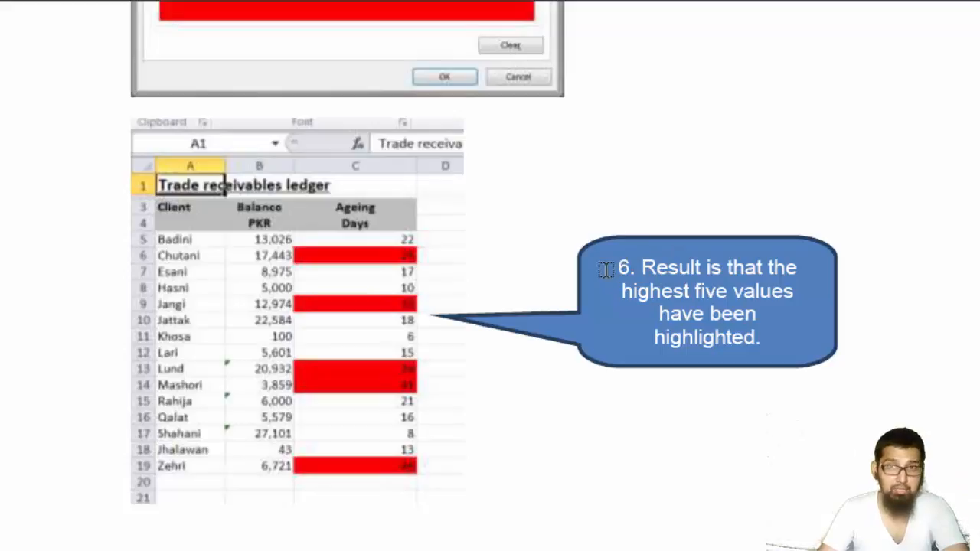
scroll(602, 268, "down", 3)
scroll(602, 268, "down", 3)
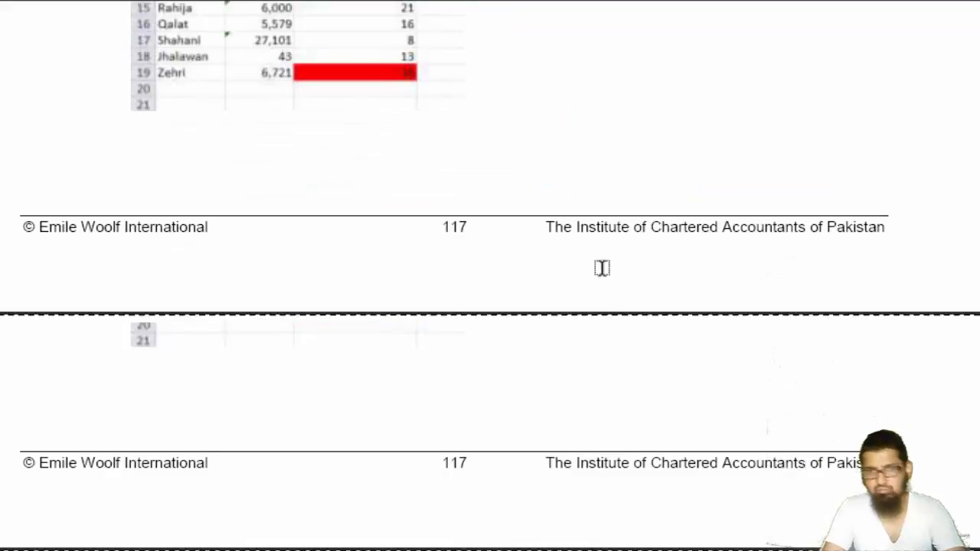
Switch to the Excel worksheet, select the whole amount column E and start a new rule in the Conditional Formatting Rules Manager
key("alt+Tab")
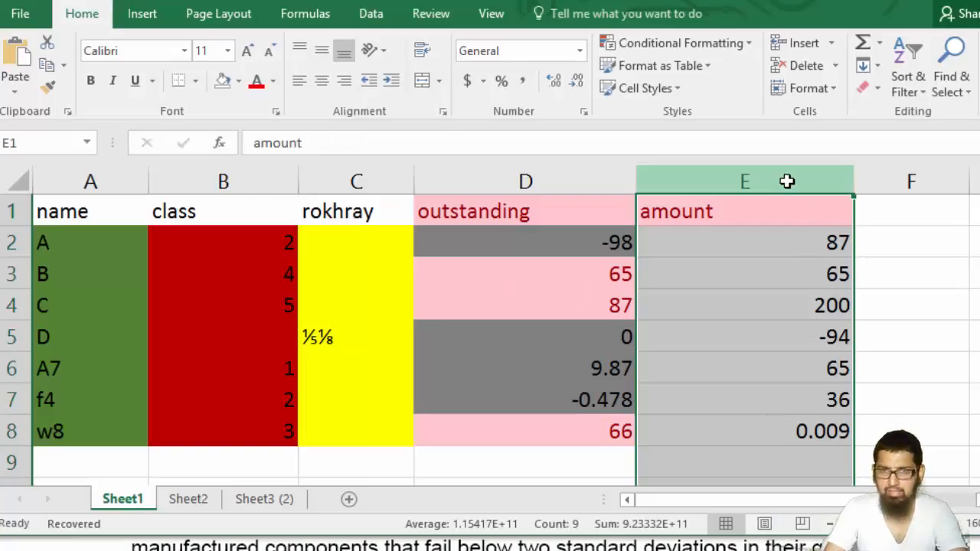
left_click(878, 247)
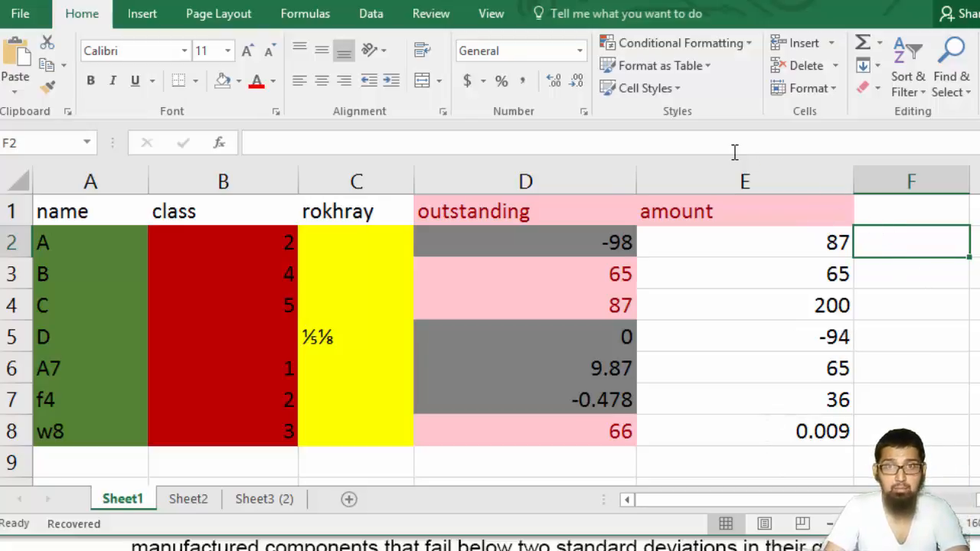
left_click(736, 181)
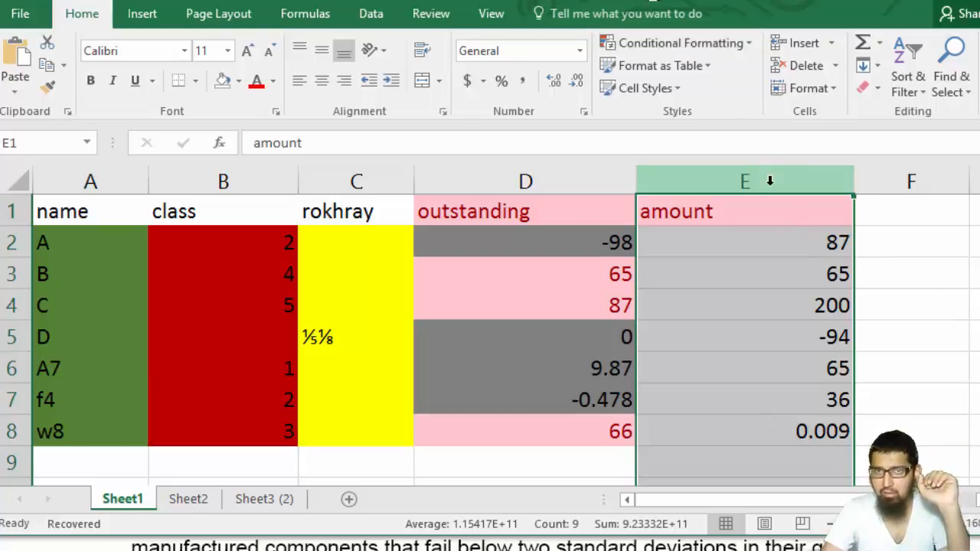
left_click(701, 43)
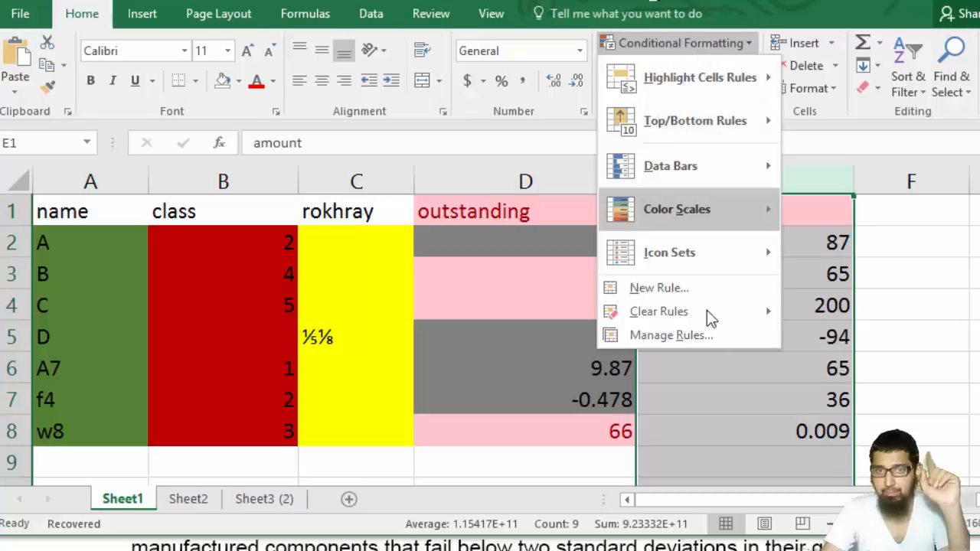
left_click(717, 334)
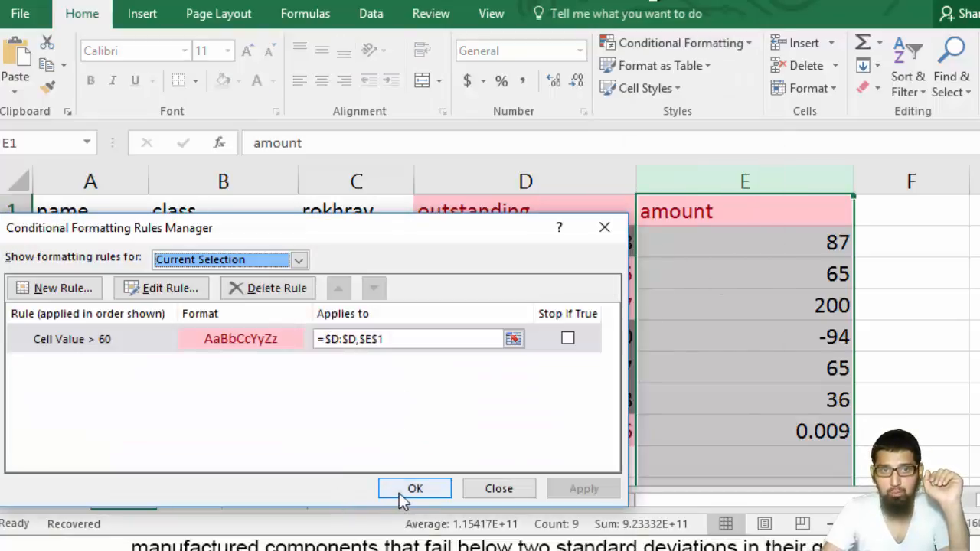
left_click(63, 289)
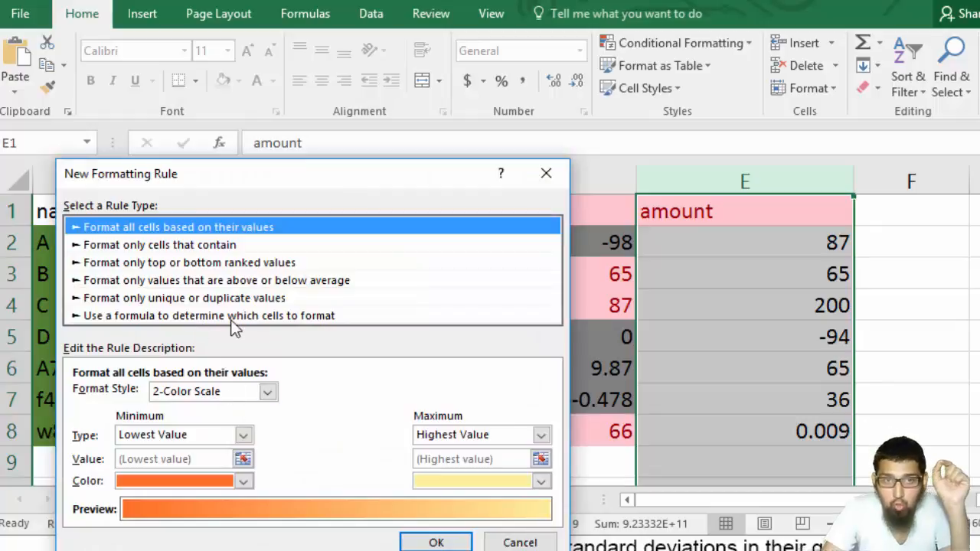
Define the new rule to format only top or bottom ranked values, set to Bottom 3, and add it without a format
left_click(206, 263)
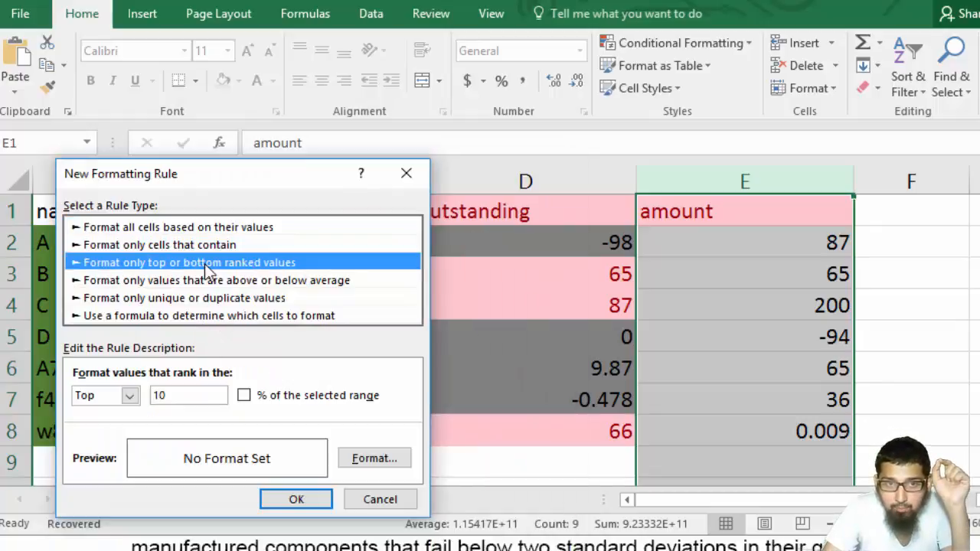
left_click(131, 396)
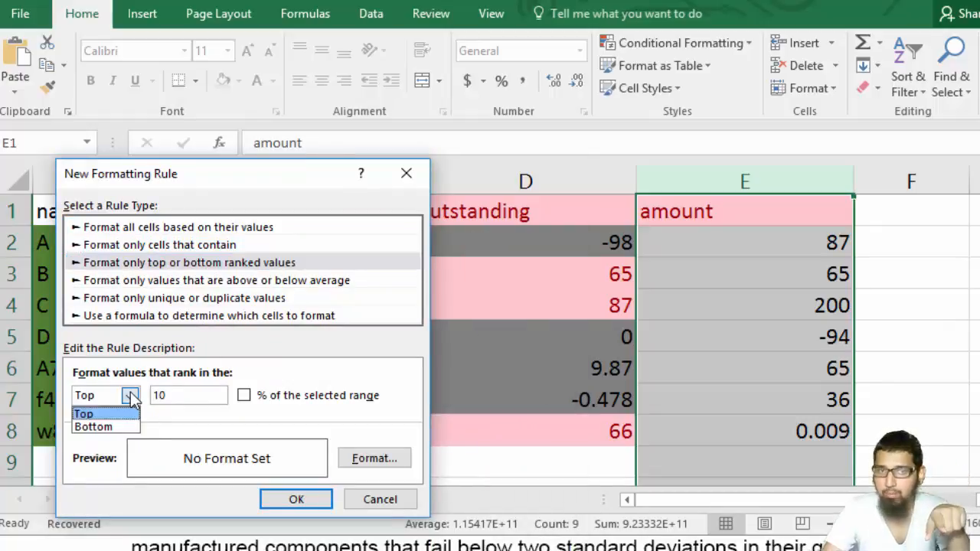
left_click(130, 427)
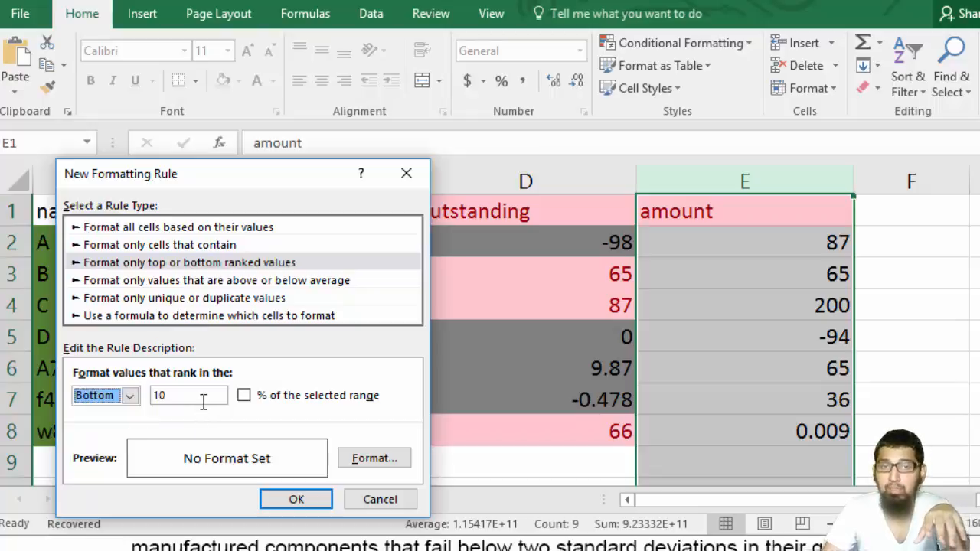
left_click(204, 401)
double_click(204, 401)
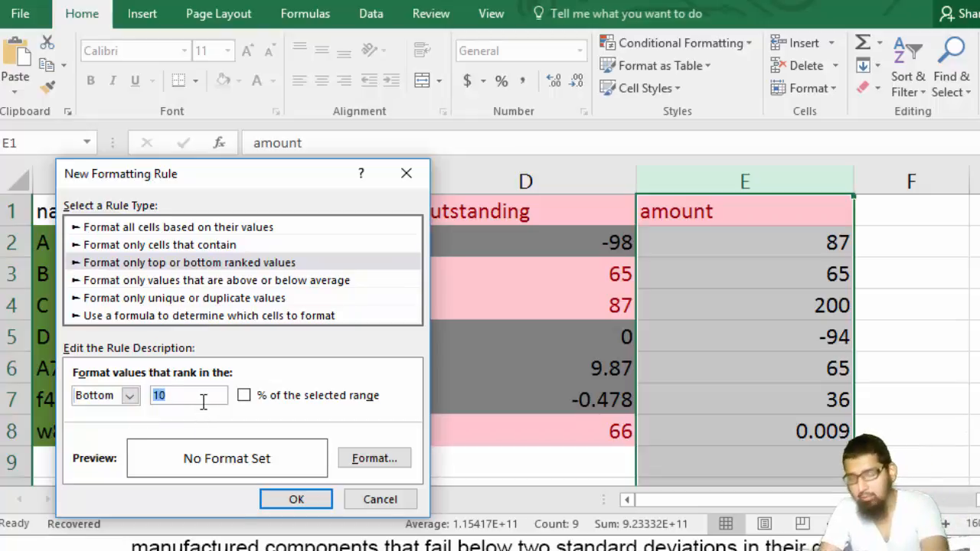
type("3")
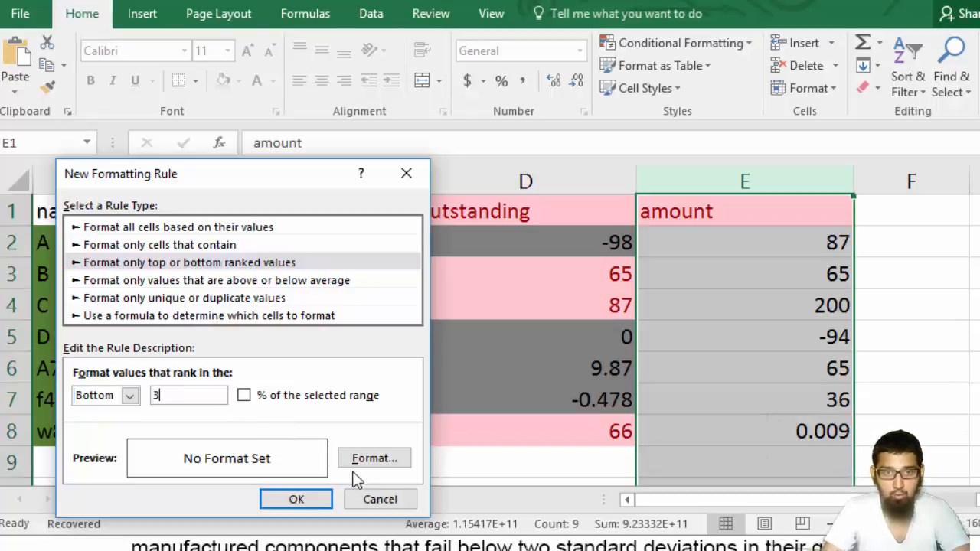
left_click(300, 497)
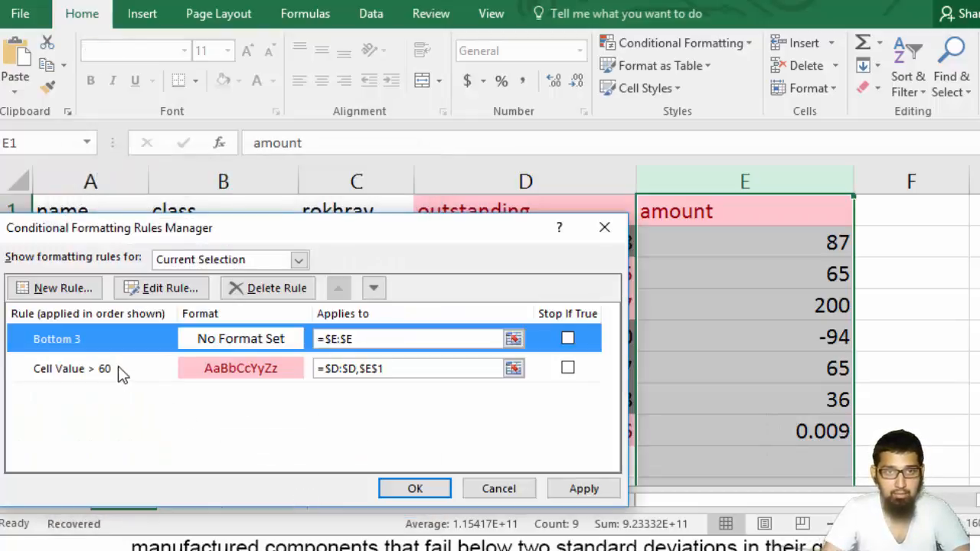
Edit the Bottom 3 rule to use a dark red fill and apply it to the amount column
double_click(129, 345)
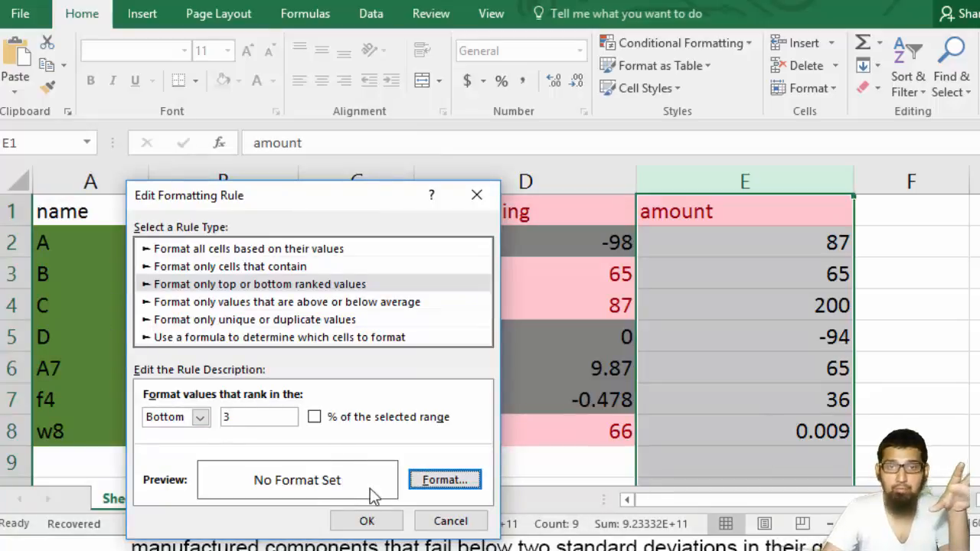
left_click(442, 480)
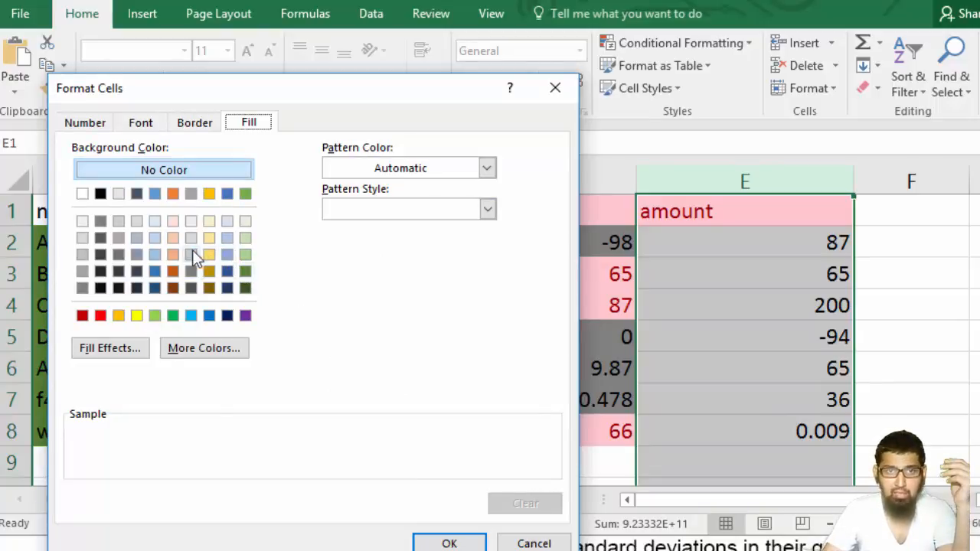
left_click(82, 318)
left_click(448, 544)
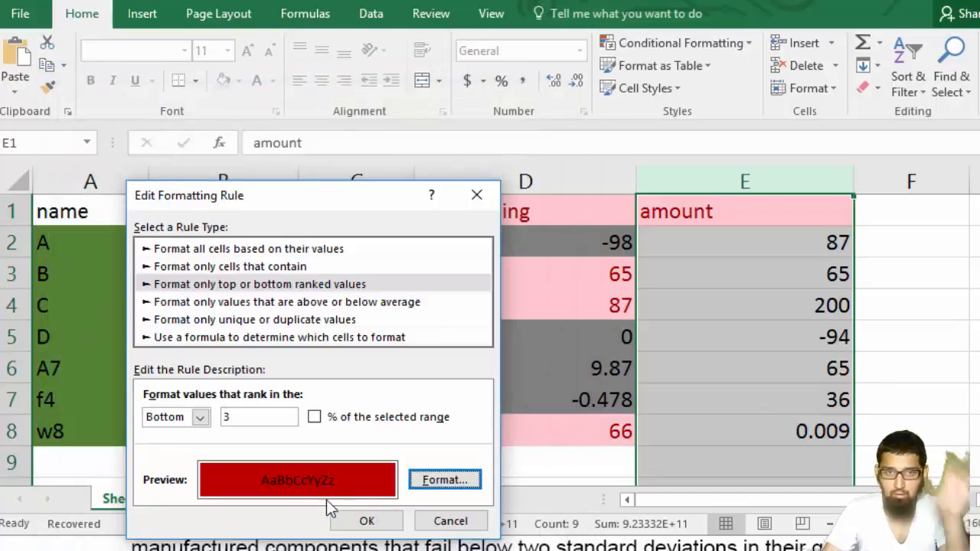
left_click(366, 522)
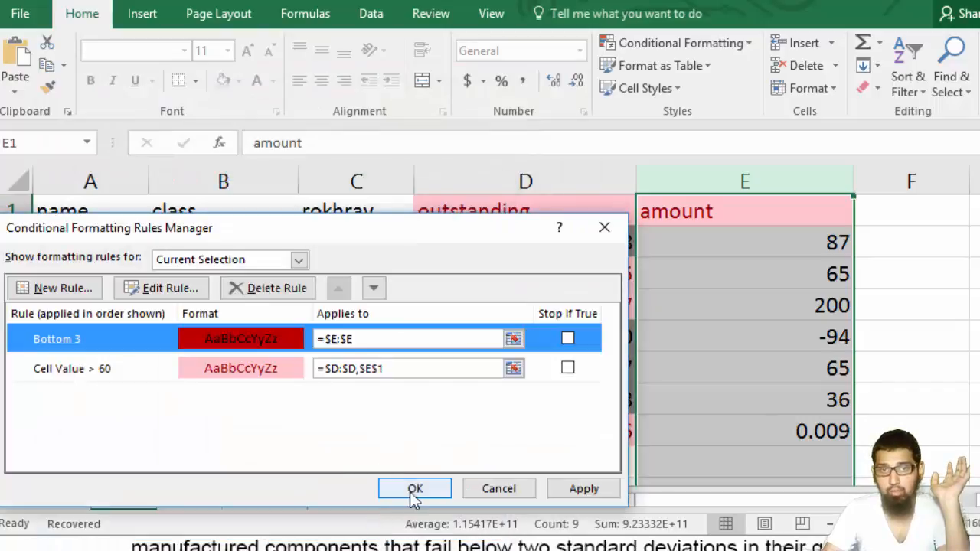
left_click(414, 491)
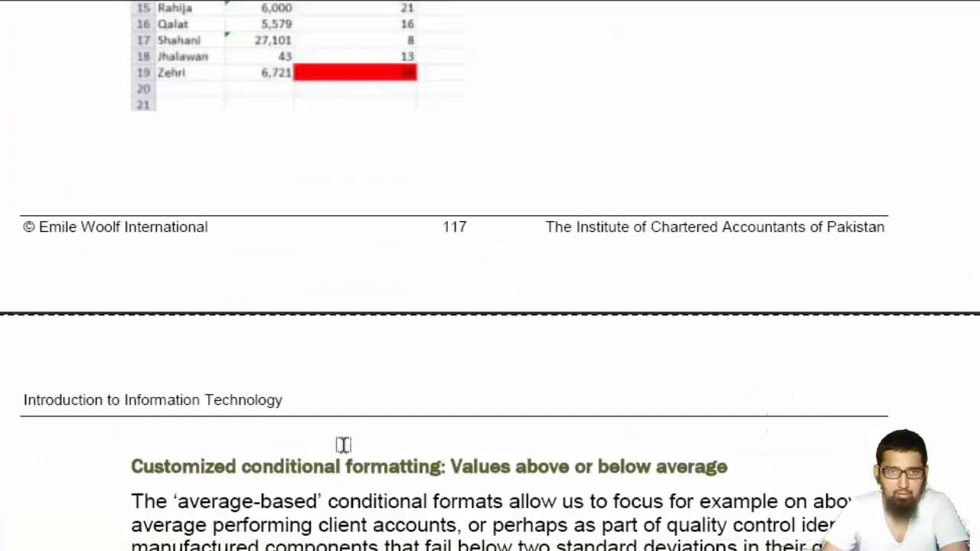
Highlight the textbook heading "Customized conditional formatting: Values above or below average" in cyan
scroll(357, 428, "down", 2)
scroll(358, 428, "down", 1)
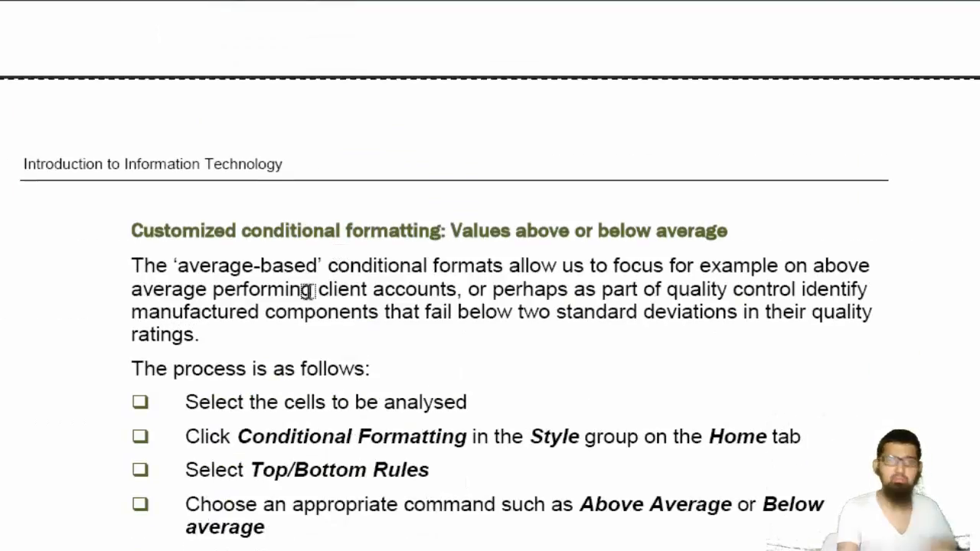
left_click_drag(131, 231, 729, 230)
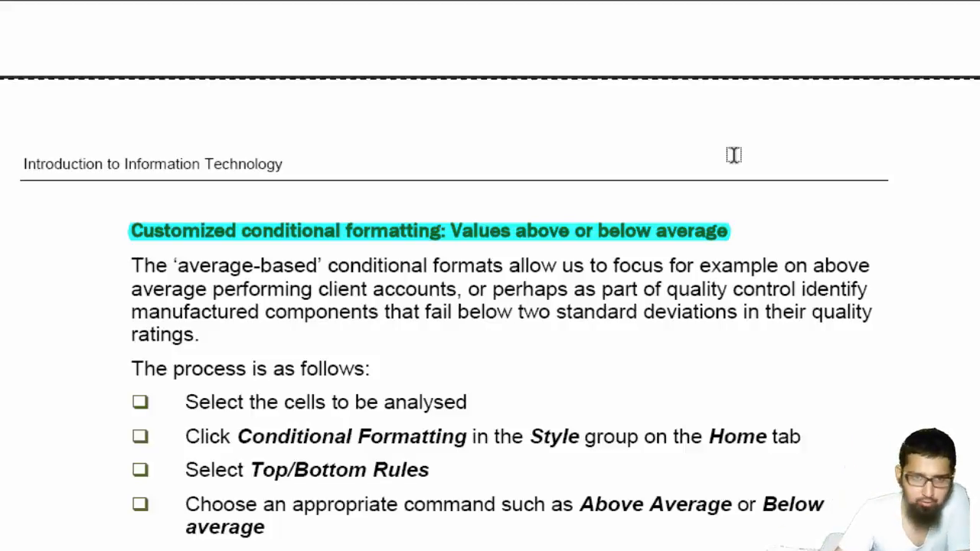
Read the textbook's process for average-based formatting and the Below Average screenshots of the Conditional formatting 3 illustration
scroll(153, 302, "down", 2)
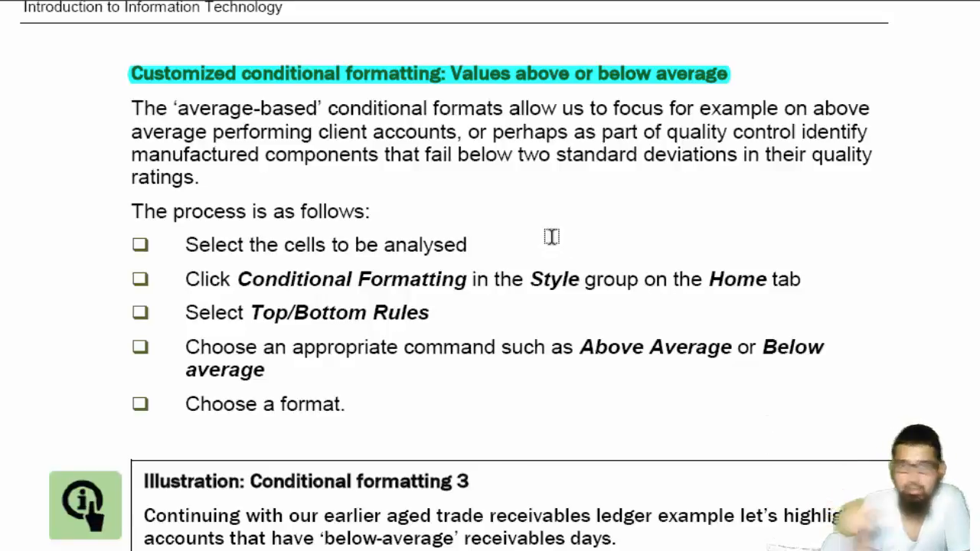
scroll(552, 236, "down", 7)
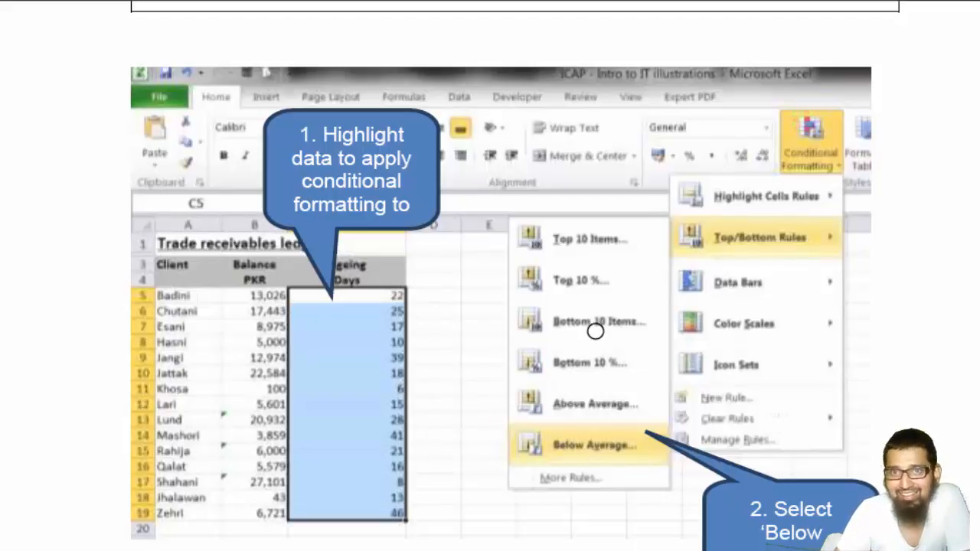
scroll(596, 331, "down", 5)
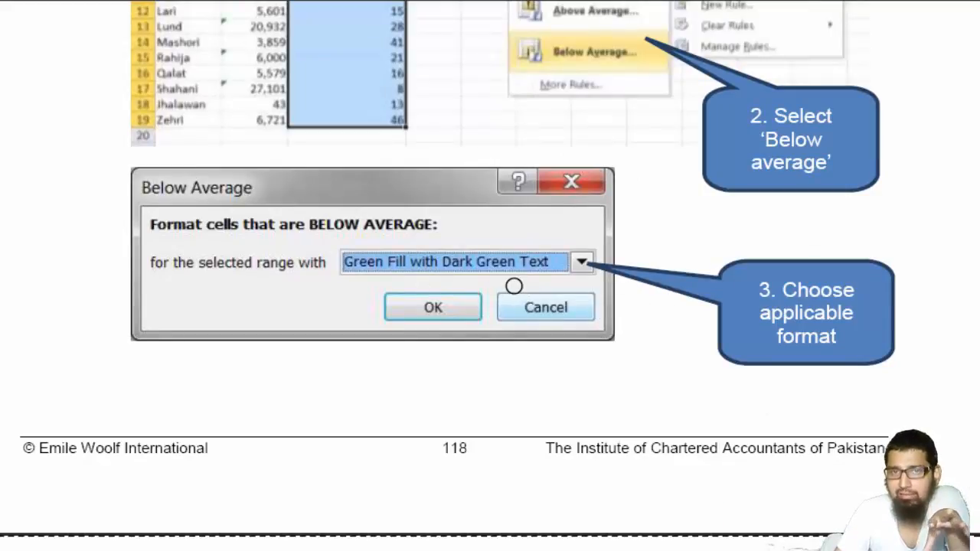
scroll(678, 329, "down", 6)
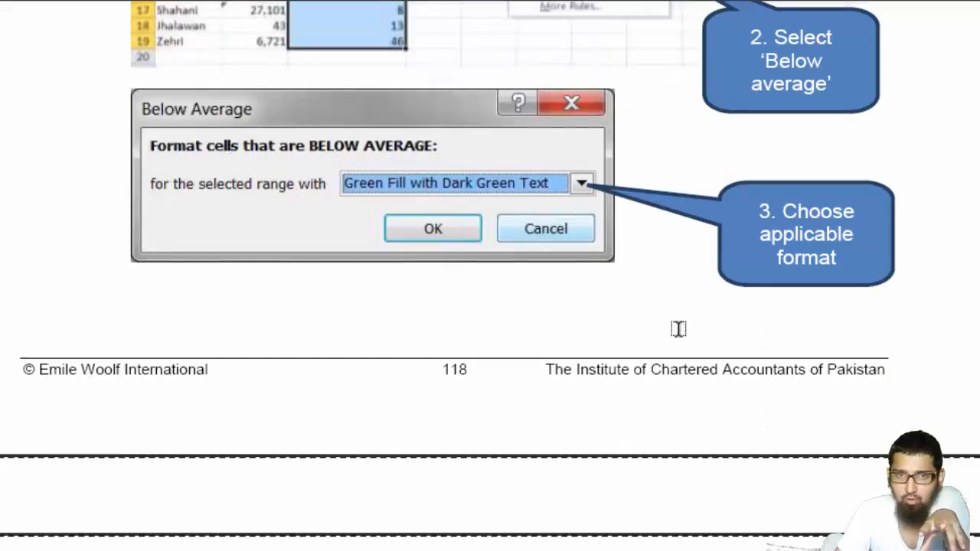
Switch to Excel and start a Below Average conditional formatting rule for the amount values in E2:E8
scroll(679, 329, "down", 2)
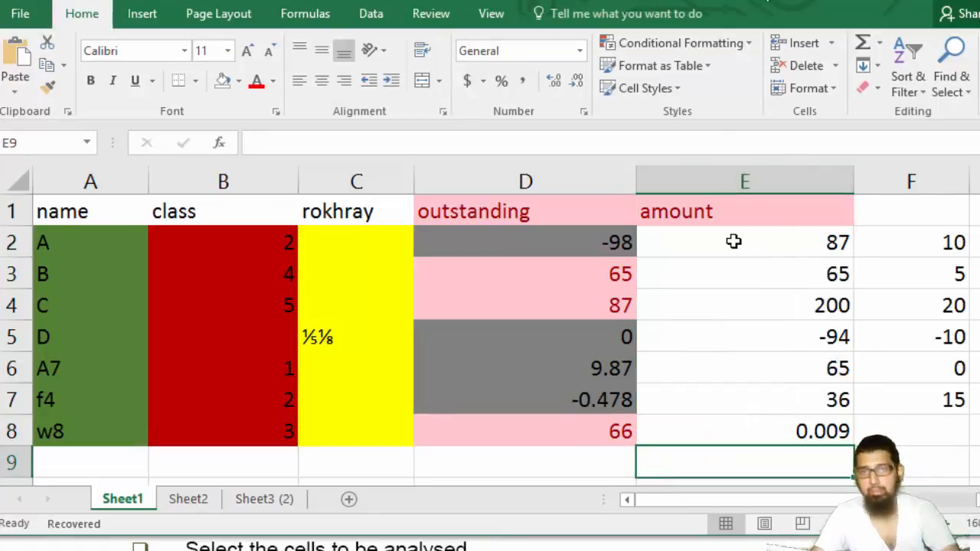
left_click_drag(752, 254, 814, 434)
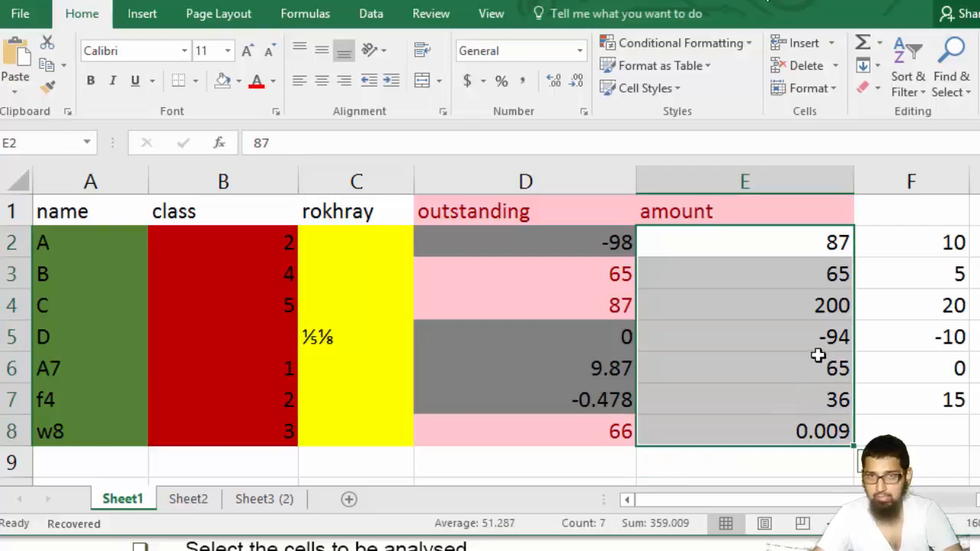
left_click(712, 43)
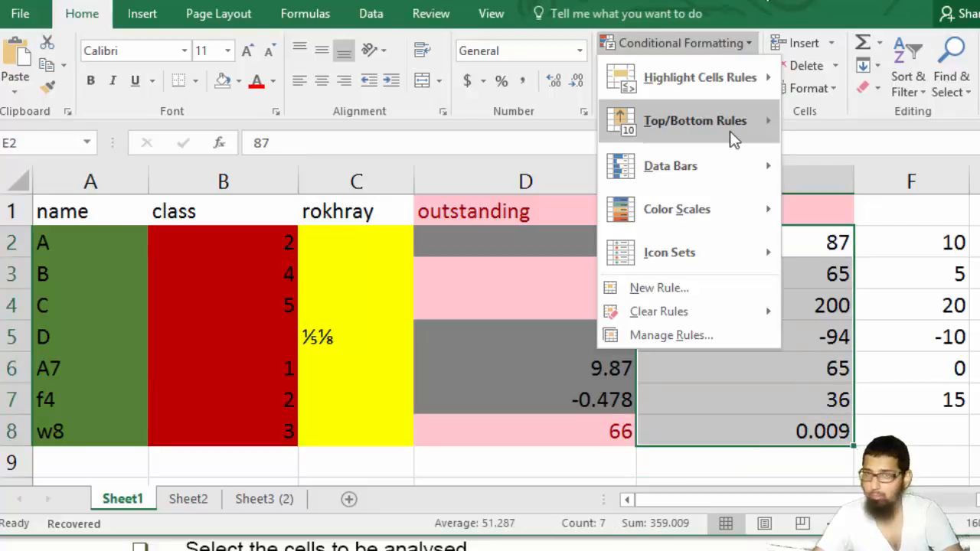
mouse_move(730, 131)
left_click(886, 328)
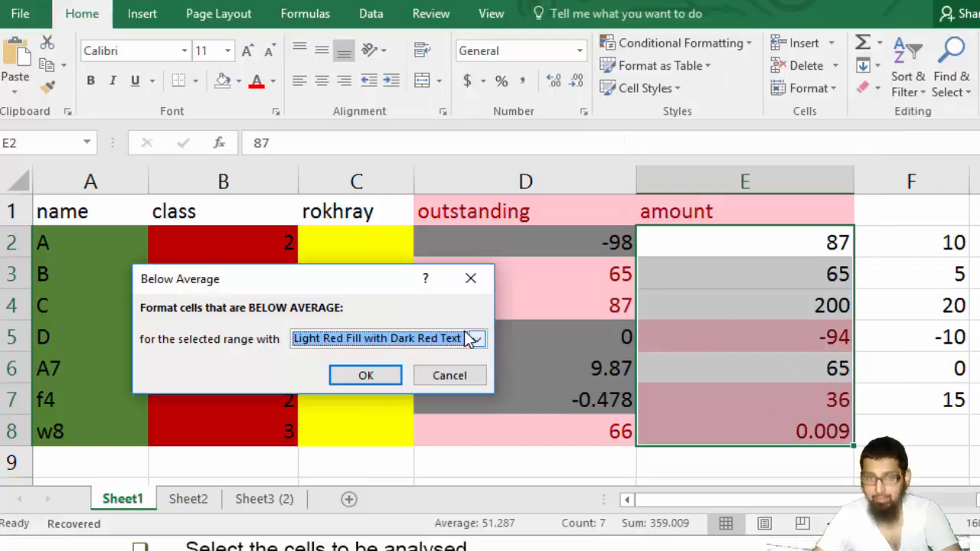
Try the Green Fill with Dark Green Text and Red Border formats on the below-average amounts
left_click(477, 339)
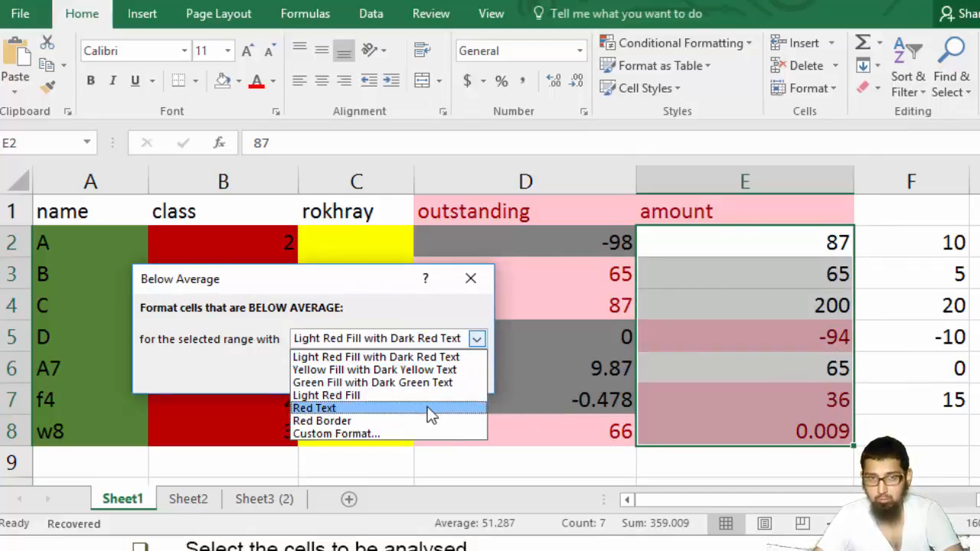
left_click(431, 383)
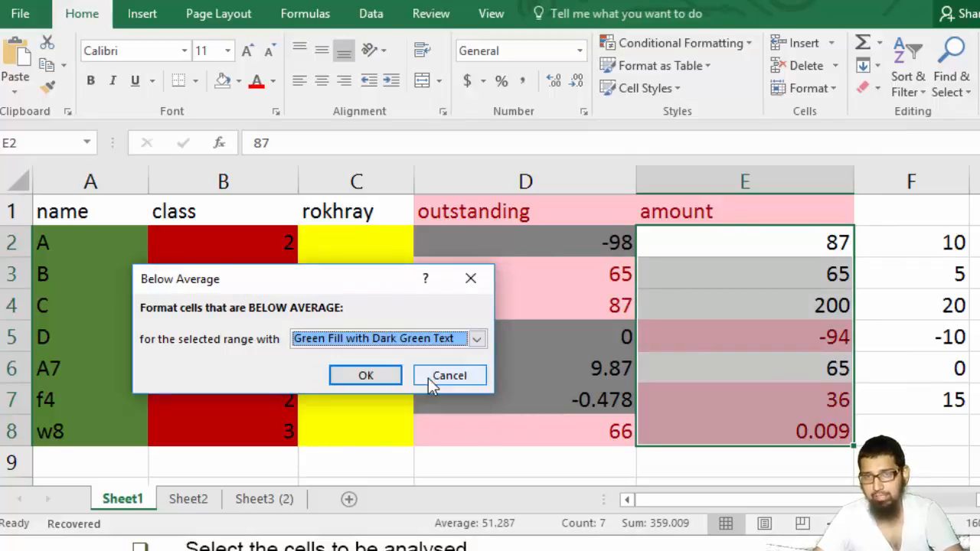
left_click(476, 339)
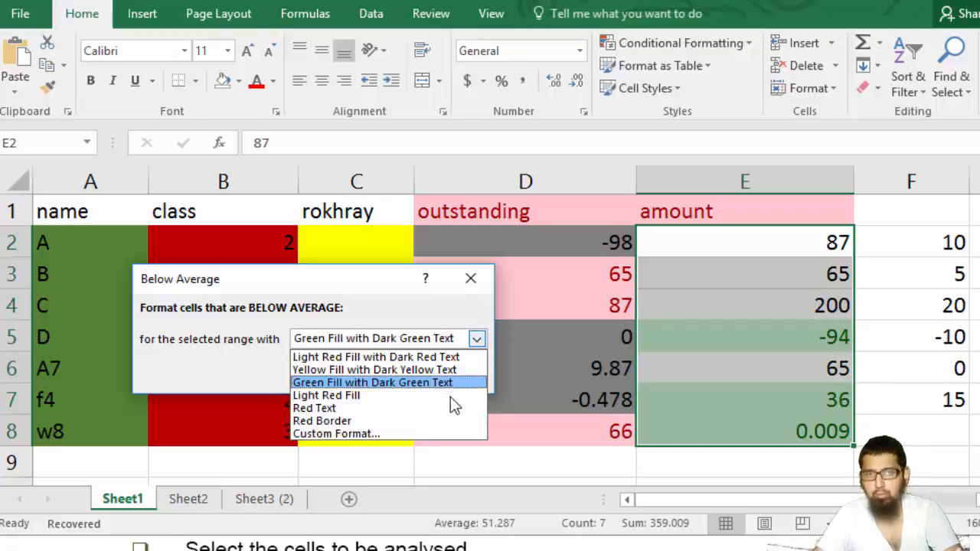
left_click(434, 424)
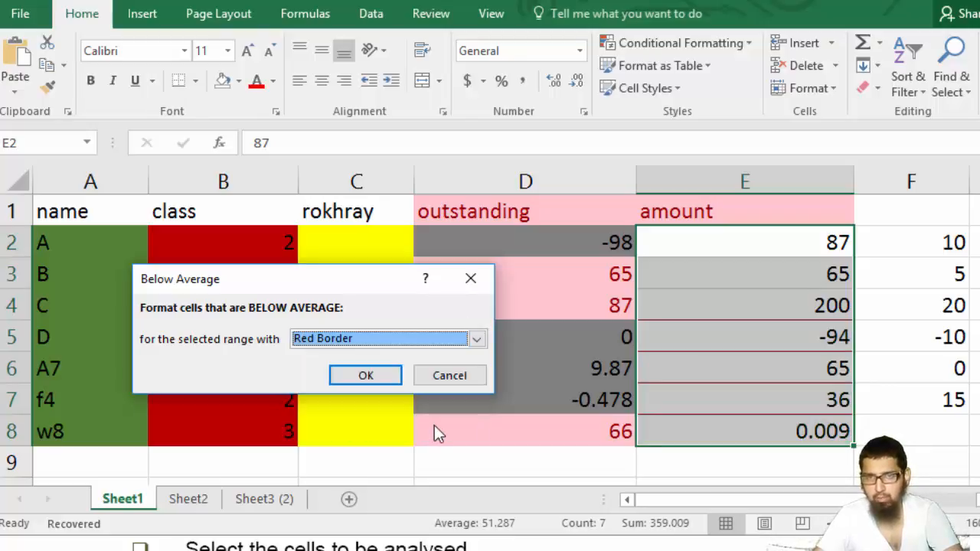
Apply the Below Average rule to the amount values with Yellow Fill with Dark Yellow Text
left_click(475, 341)
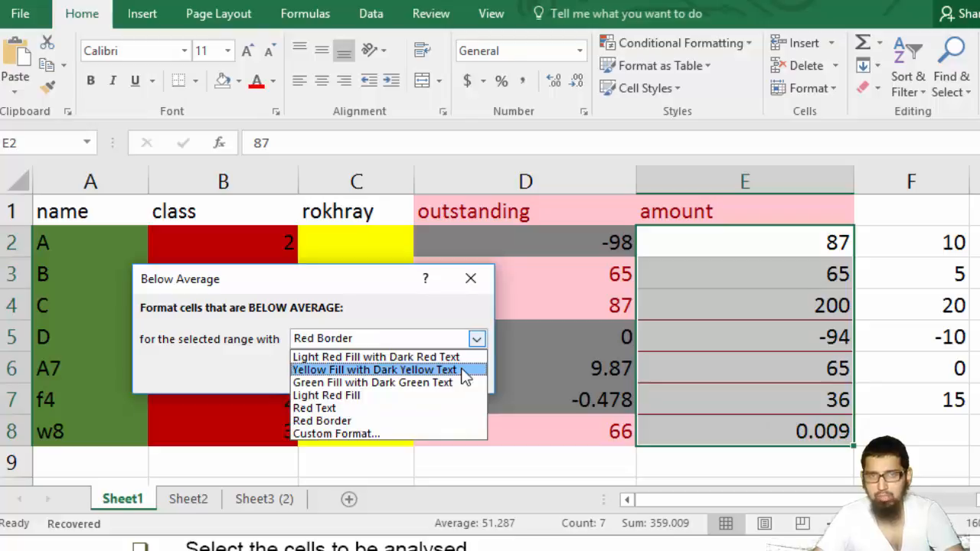
left_click(465, 370)
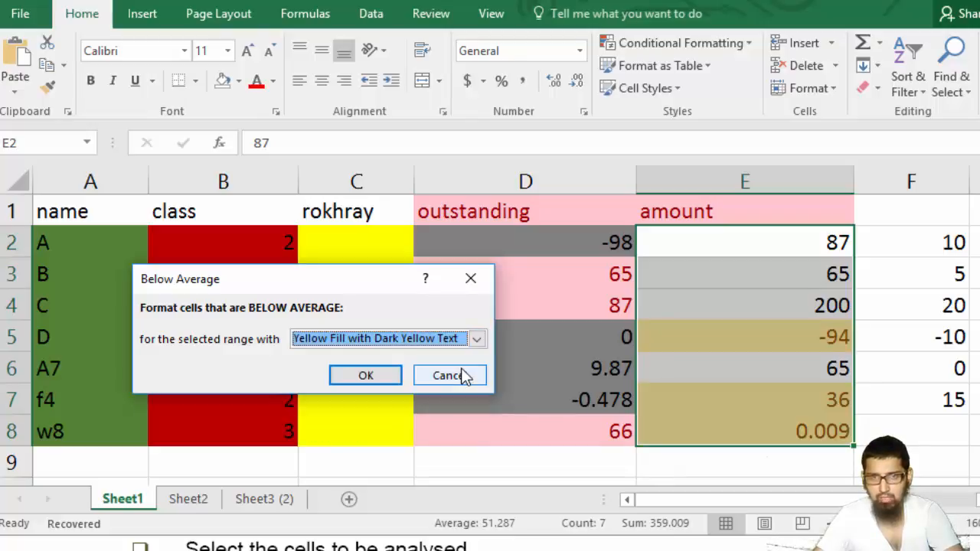
left_click(367, 377)
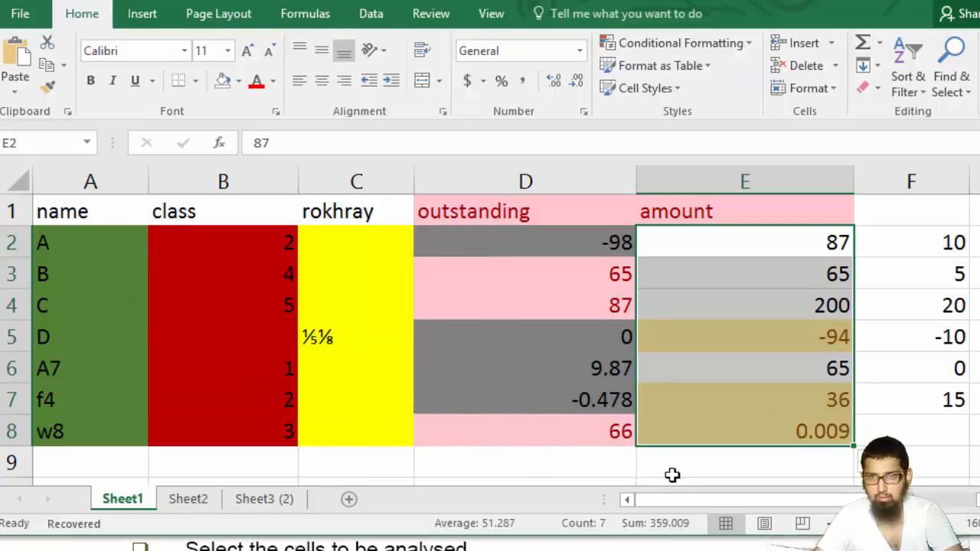
left_click(672, 475)
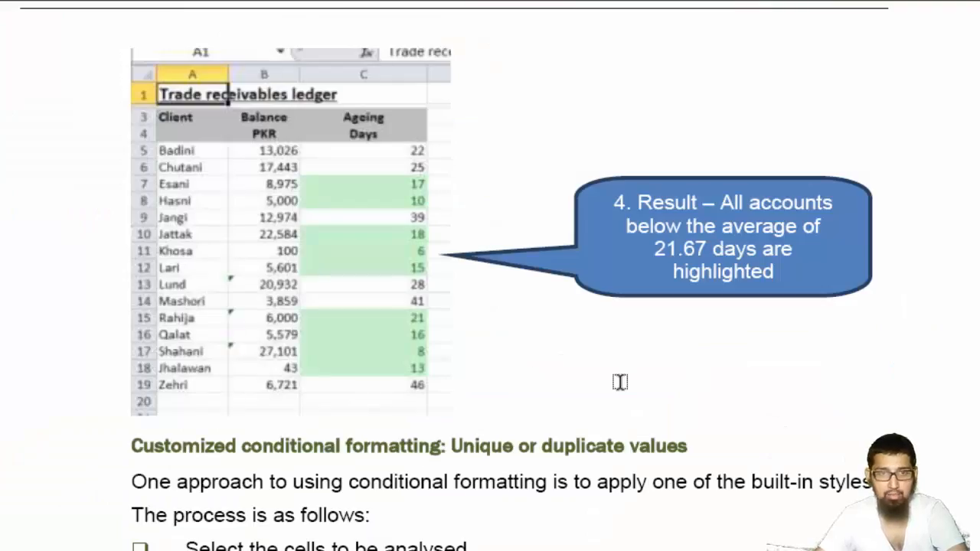
Highlight the textbook heading "Customized conditional formatting: Unique or duplicate values" in cyan
scroll(621, 381, "down", 5)
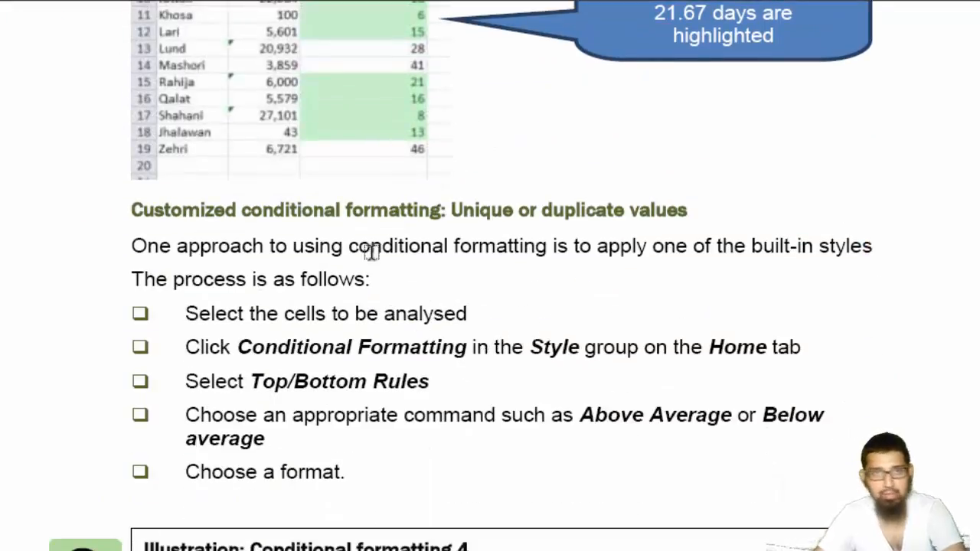
scroll(367, 248, "down", 2)
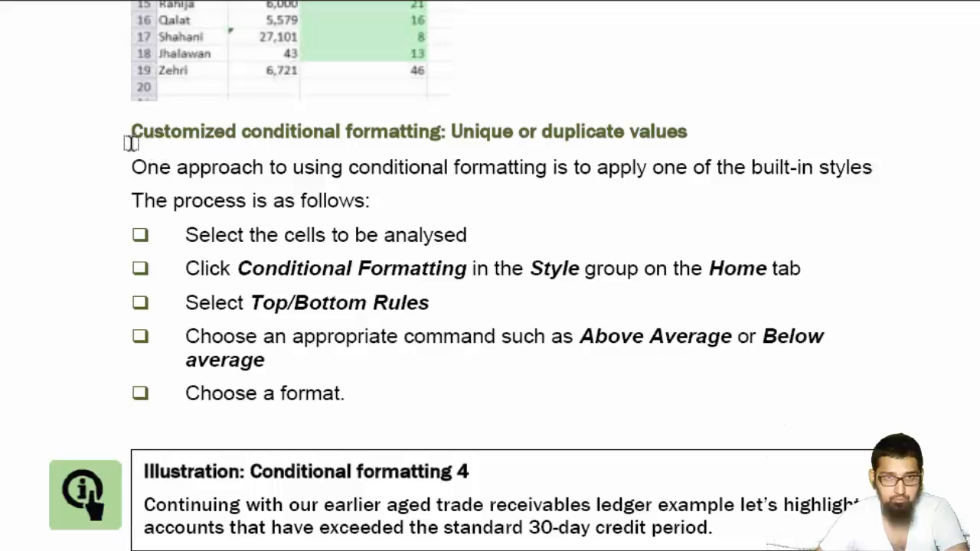
left_click_drag(402, 133, 639, 131)
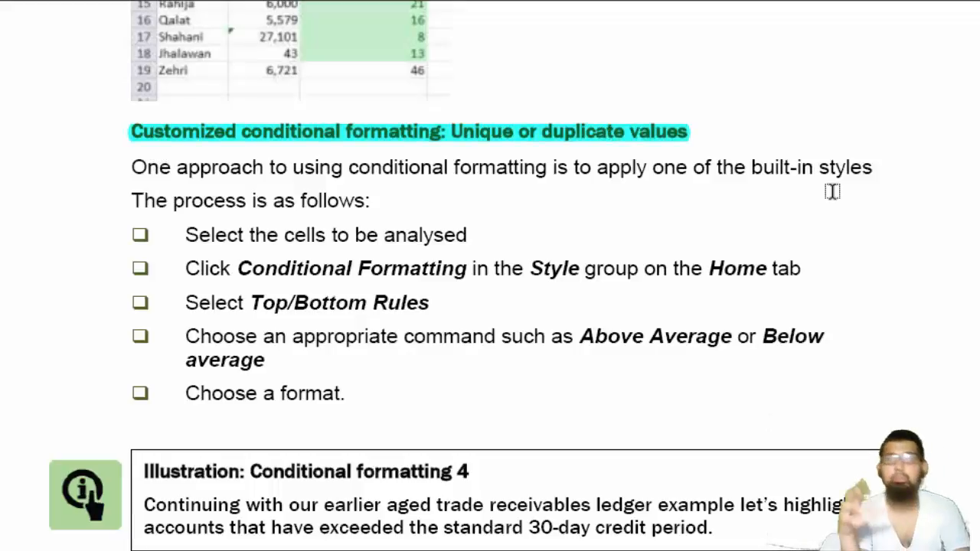